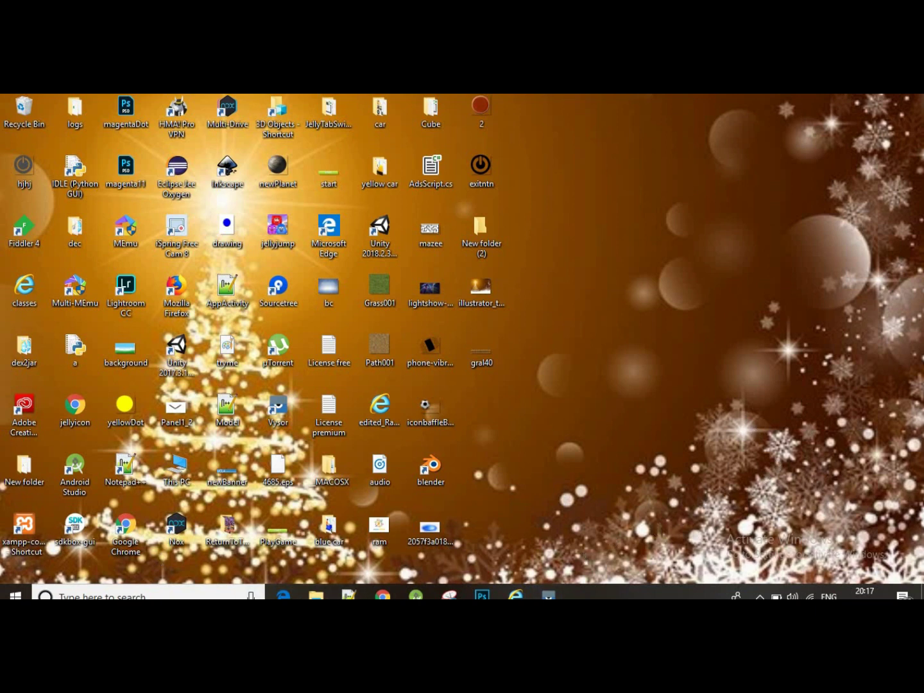
Bring the Vysor window mirroring the Redmi 4 home screen to the front.
mouse_move(547, 594)
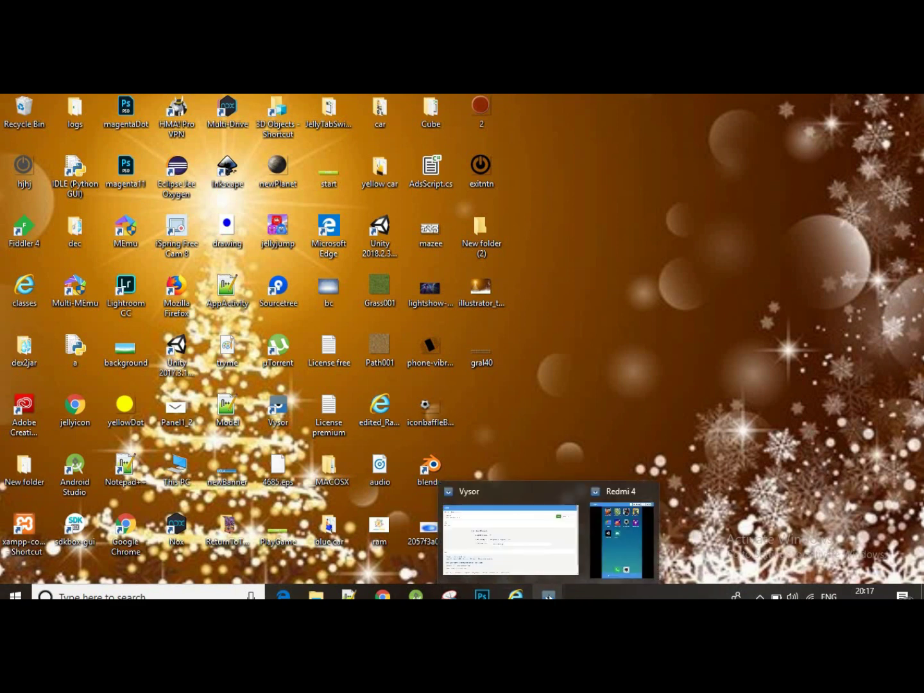
left_click(606, 557)
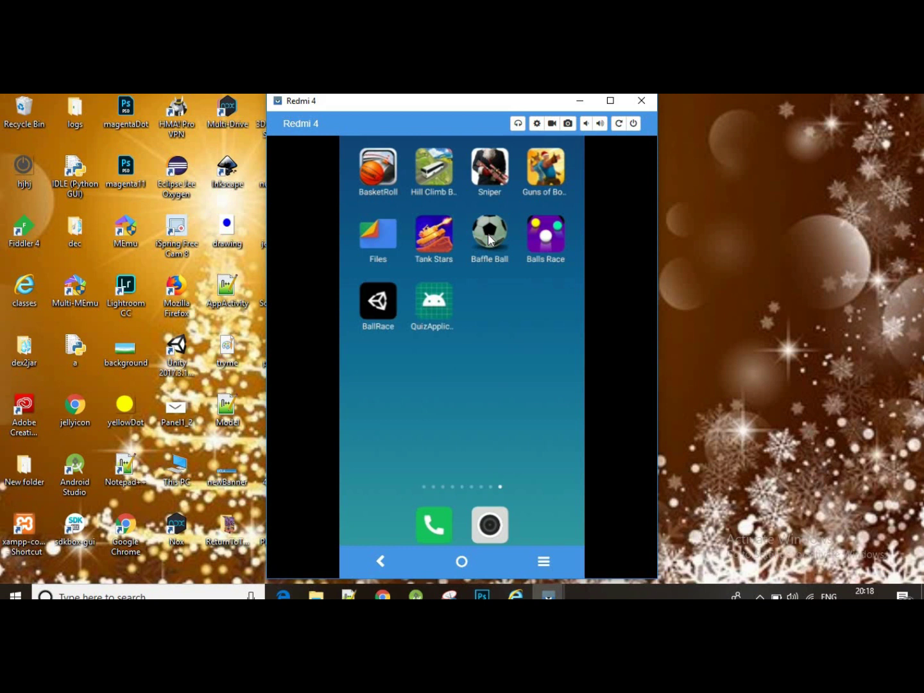
left_click(488, 234)
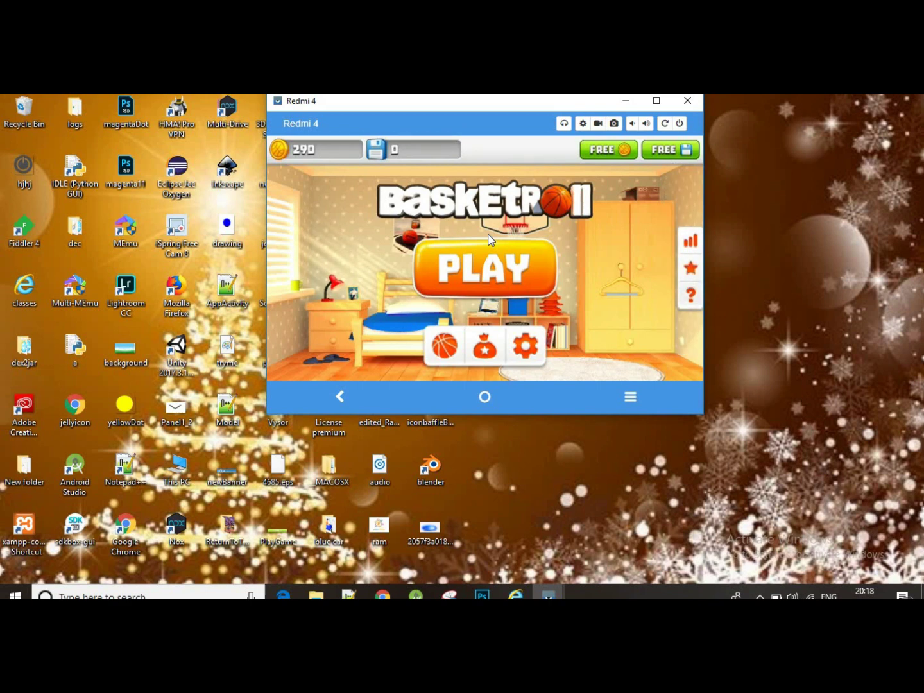
left_click(490, 240)
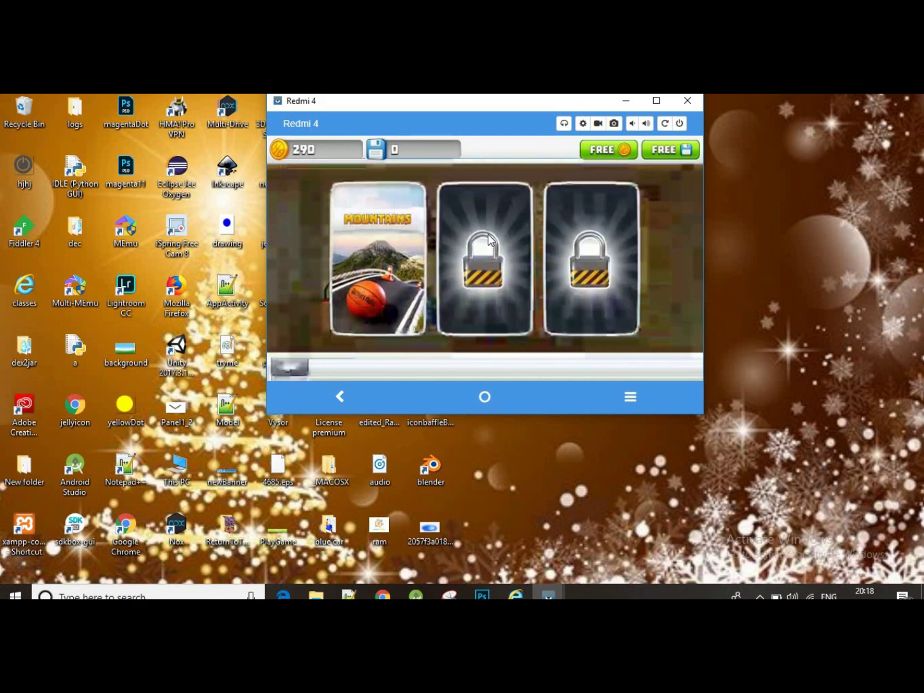
left_click(489, 240)
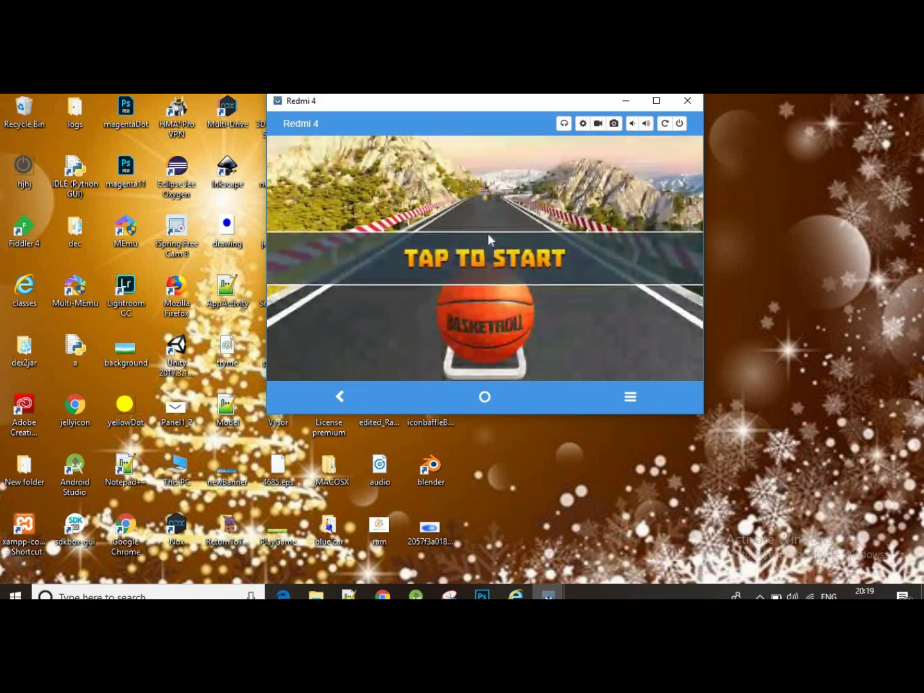
left_click(487, 239)
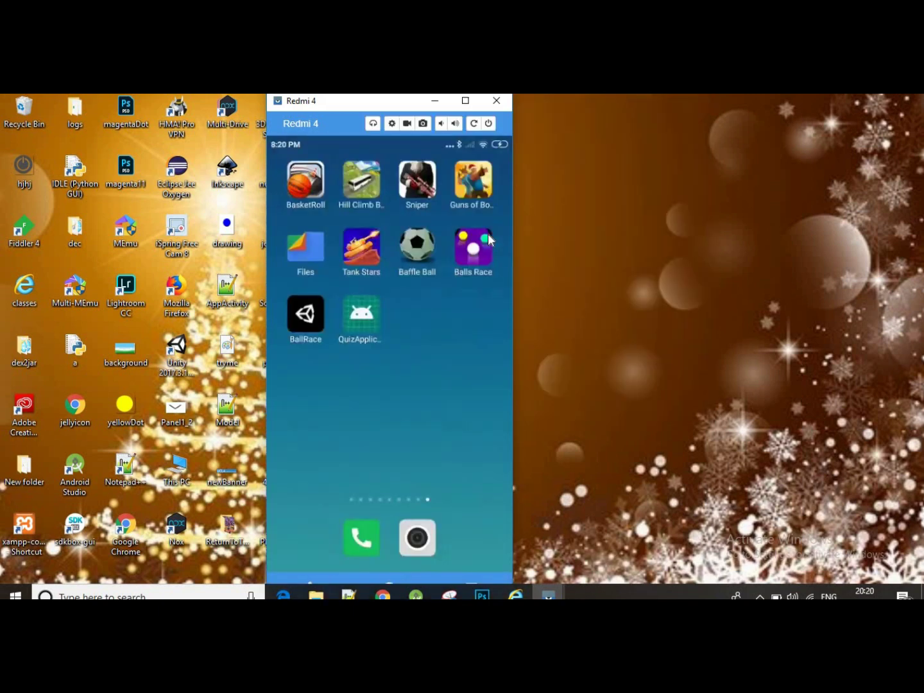
left_click(489, 240)
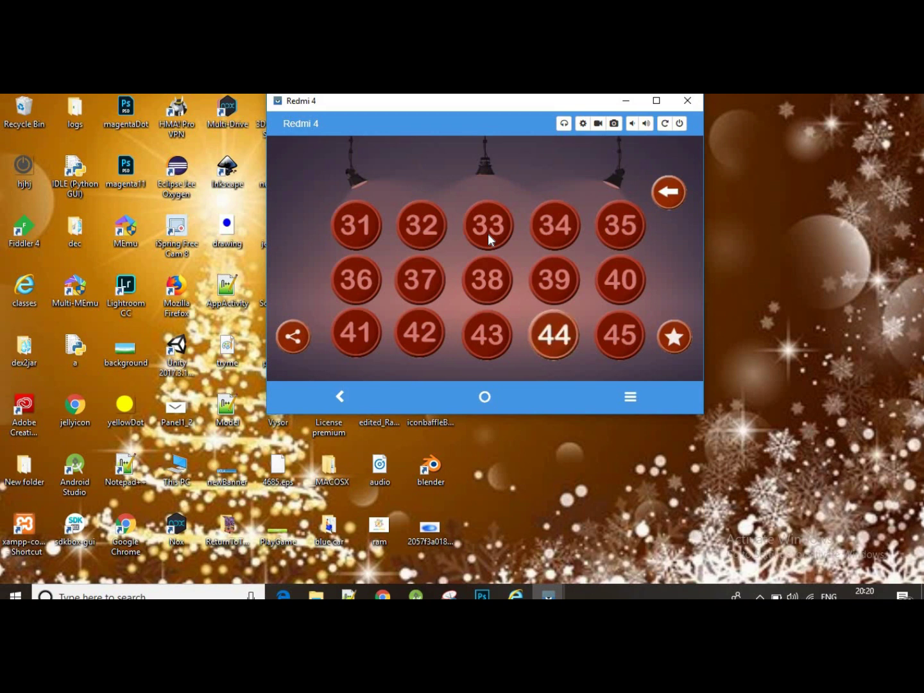
left_click(488, 239)
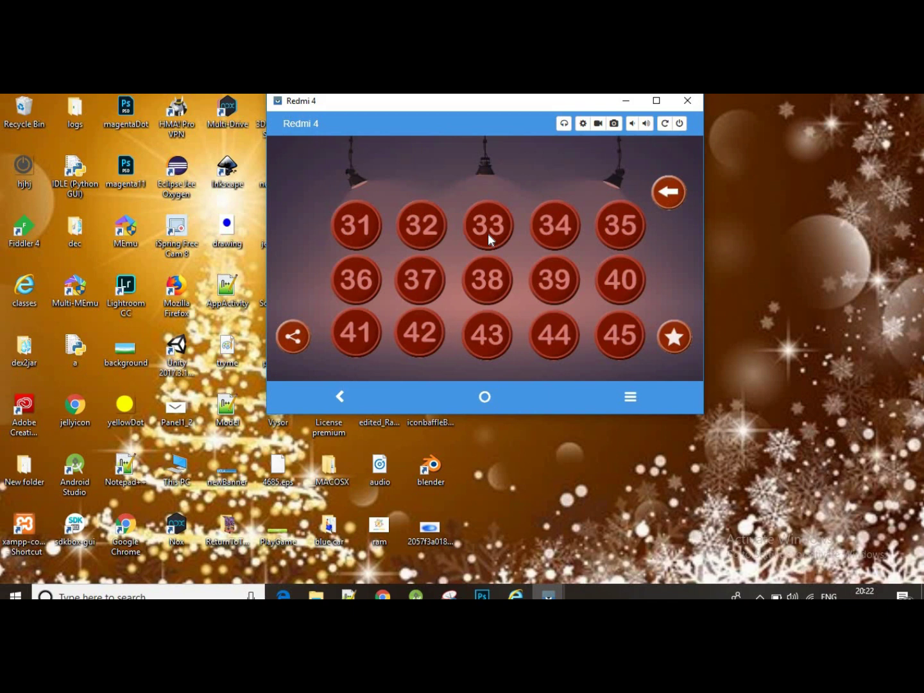
left_click(489, 240)
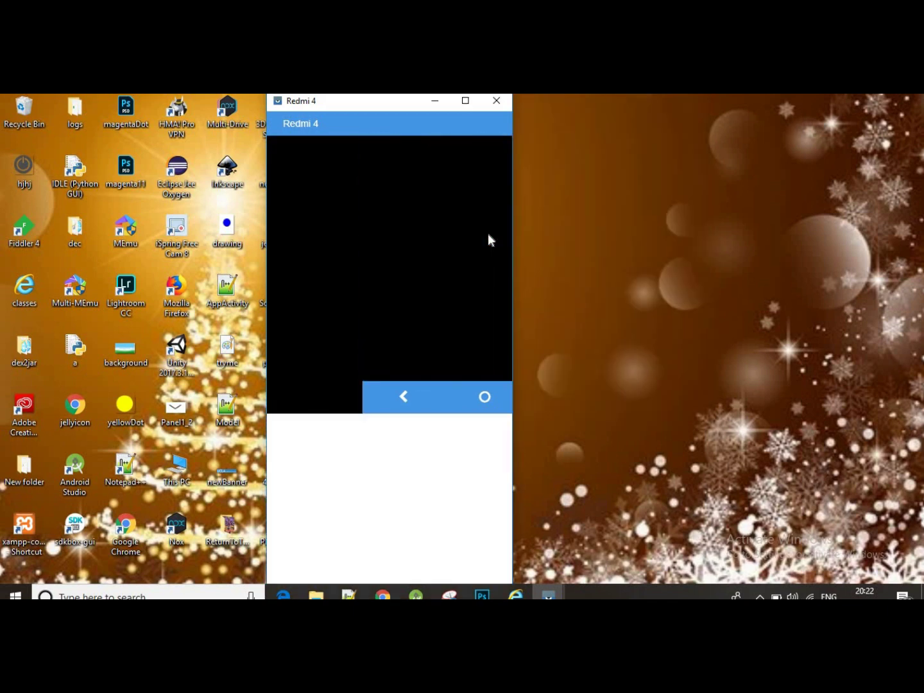
Minimize the Vysor phone-mirroring window.
left_click(432, 102)
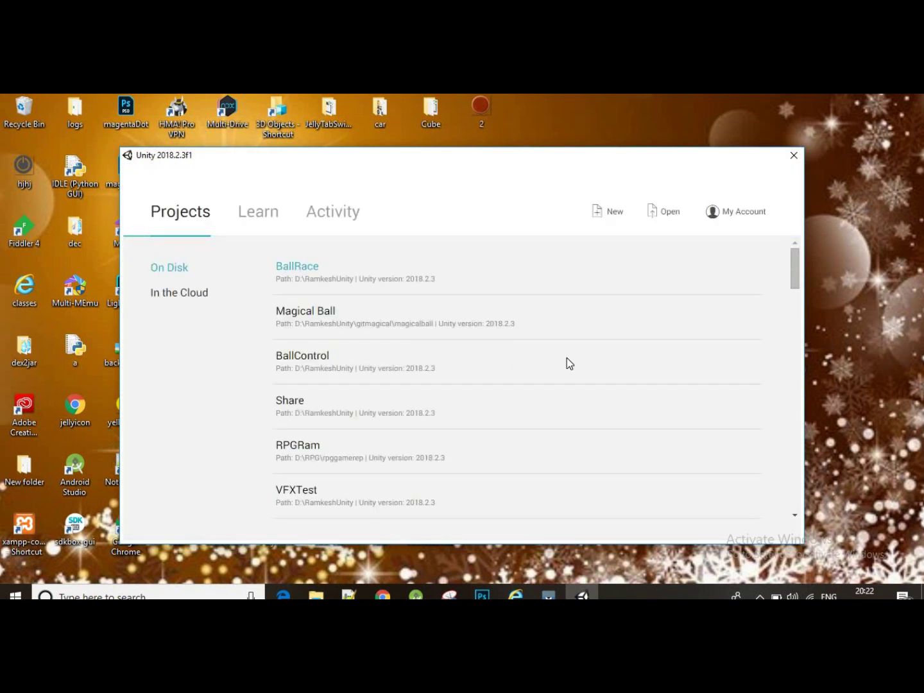
Start a new project named BallGameTuto using the 3D template.
left_click(601, 217)
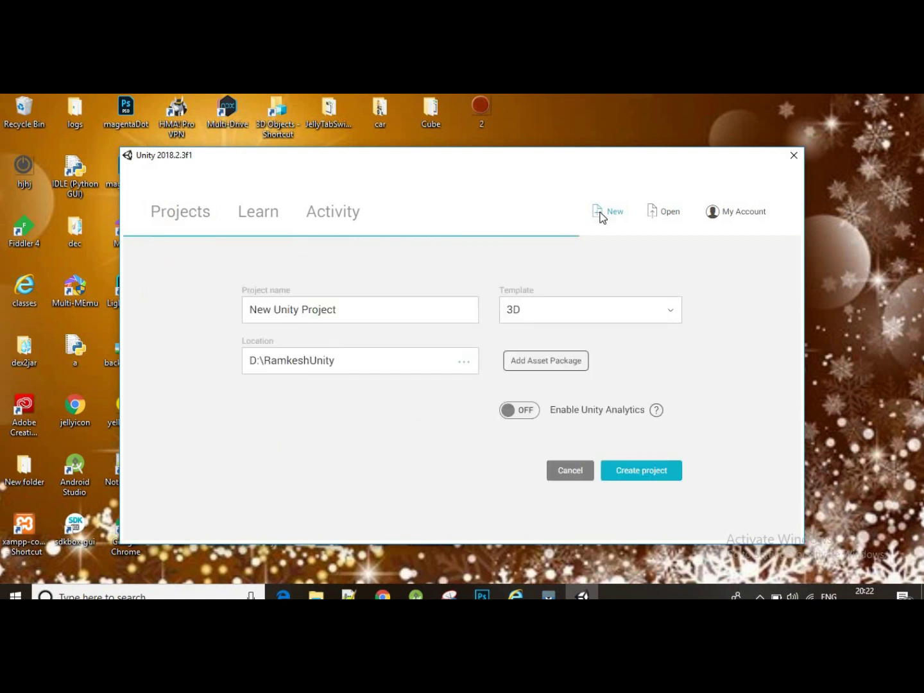
left_click(370, 320)
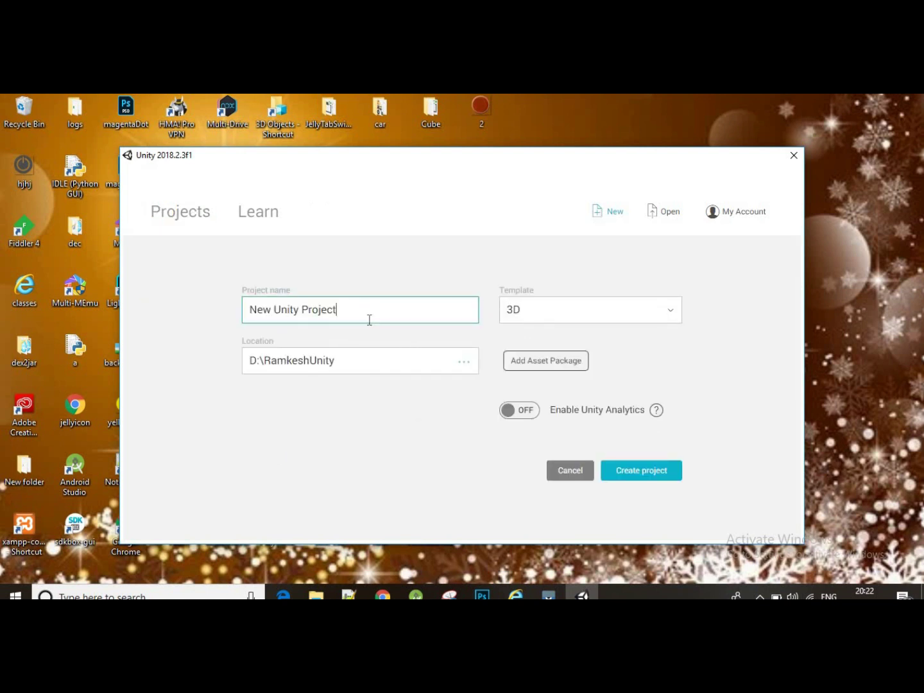
key("BackSpace")
key("BackSpace")
key("BackSpace")
key("BackSpace")
key("BackSpace")
key("BackSpace")
key("BackSpace")
key("BackSpace")
key("BackSpace")
key("BackSpace")
key("BackSpace")
key("BackSpace")
key("BackSpace")
key("BackSpace")
key("BackSpace")
type("Ball")
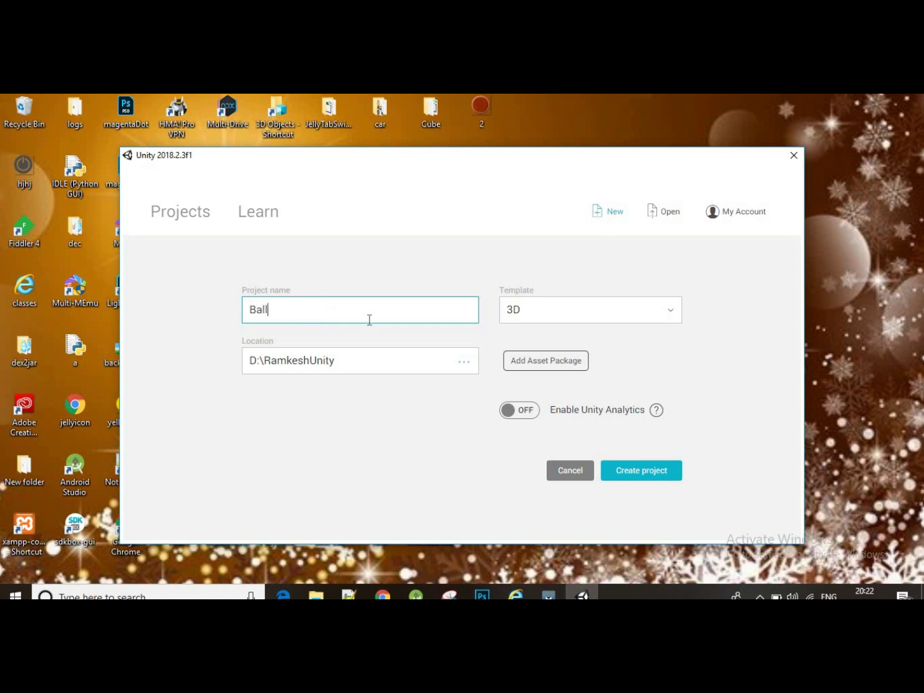
type("Game")
type("Tuto")
left_click(632, 477)
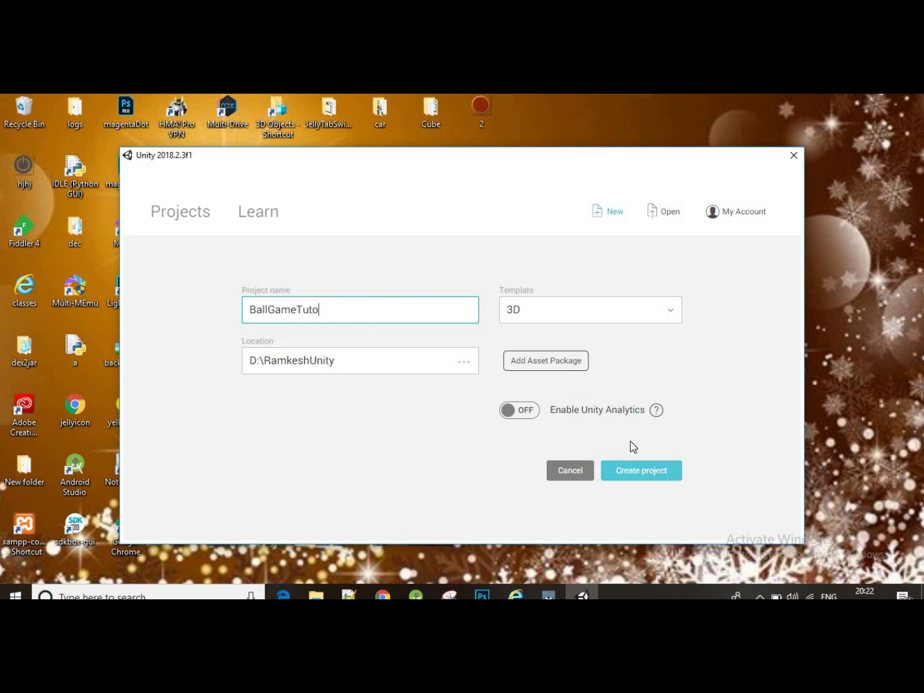
left_click(583, 320)
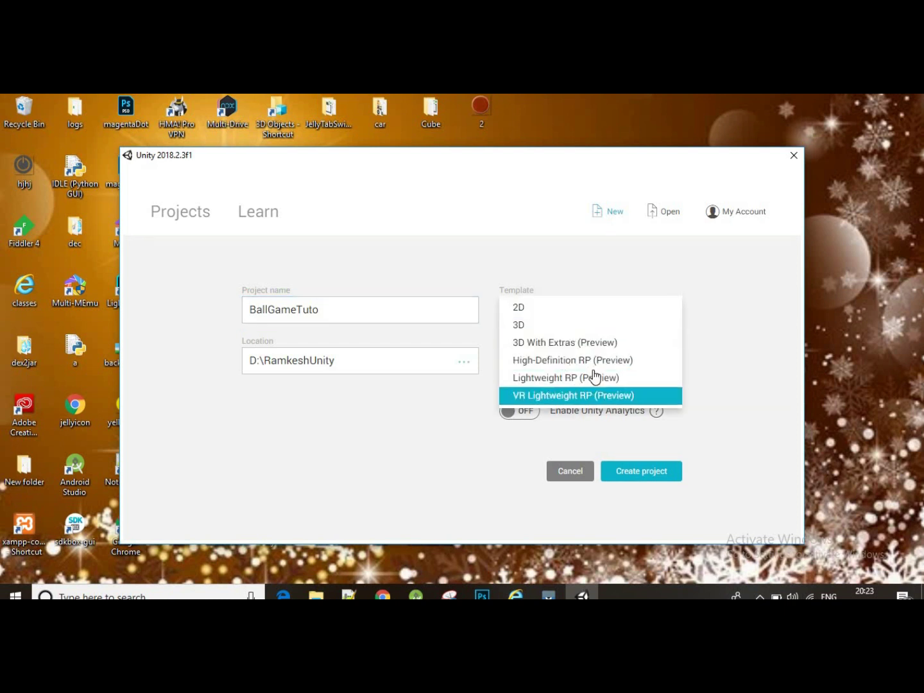
left_click(532, 327)
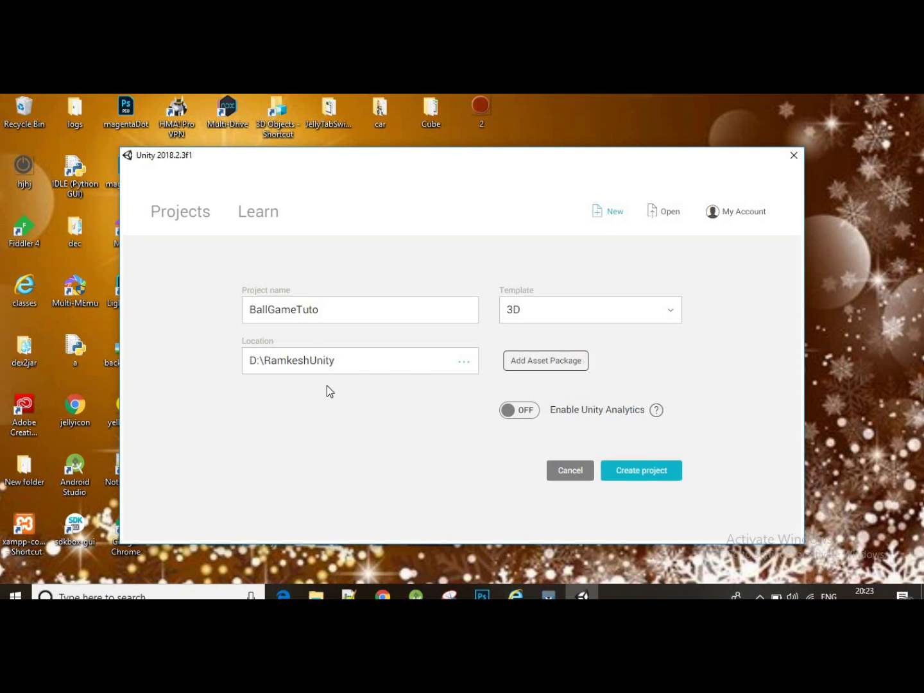
Create the BallGameTuto project and let the editor open on SampleScene.
left_click(647, 470)
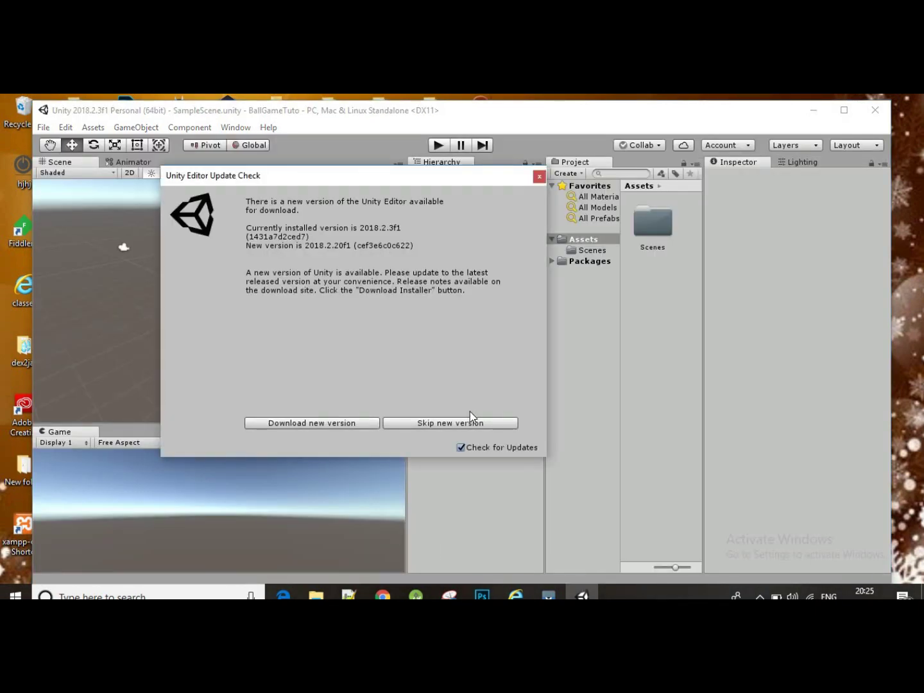
Dismiss the editor update notice and maximize the Unity editor window.
left_click(539, 176)
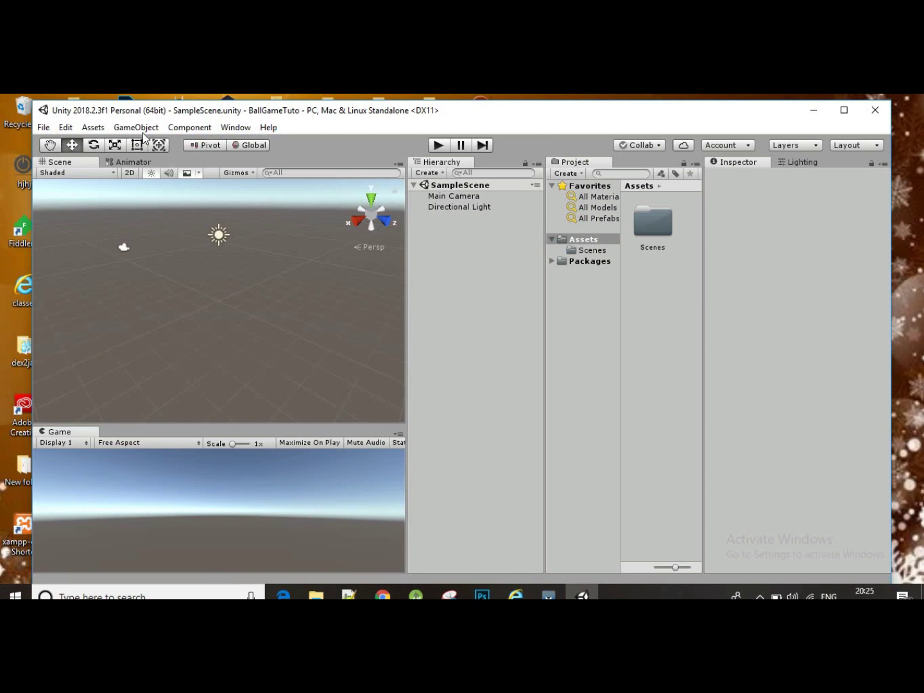
left_click(844, 111)
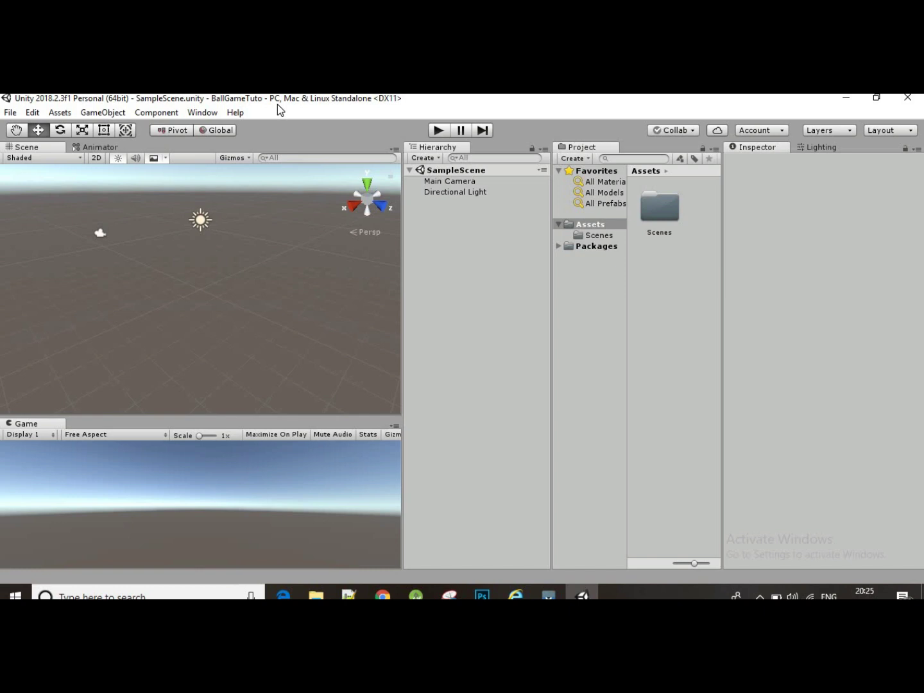
left_click(8, 113)
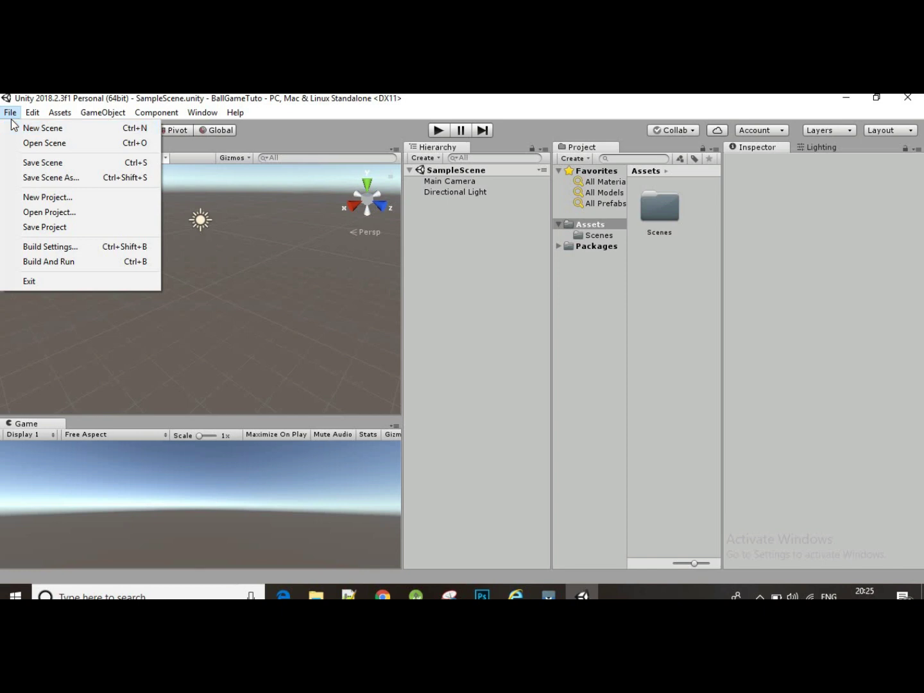
left_click(448, 326)
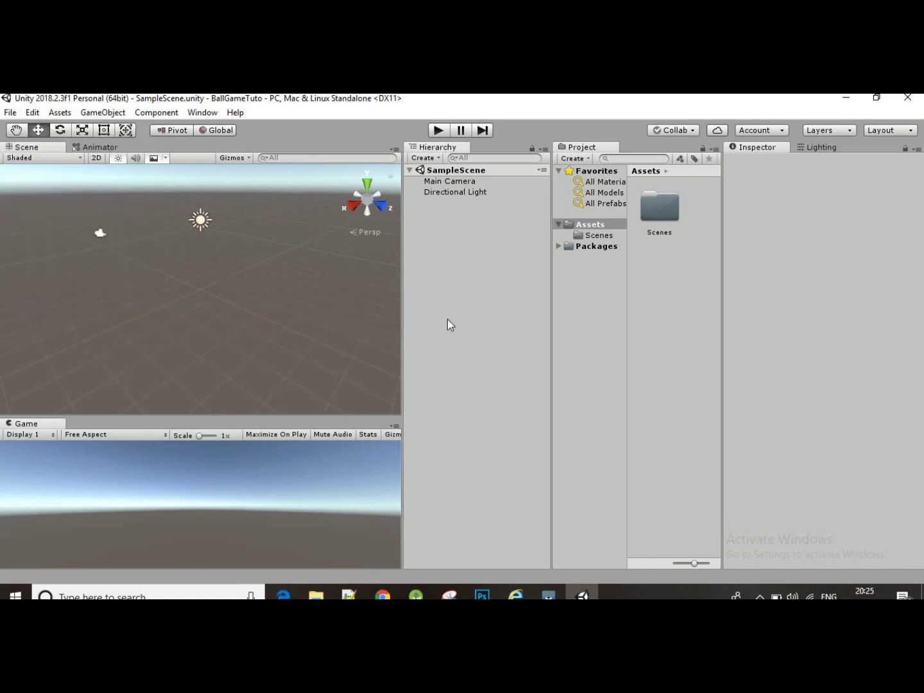
left_click(897, 134)
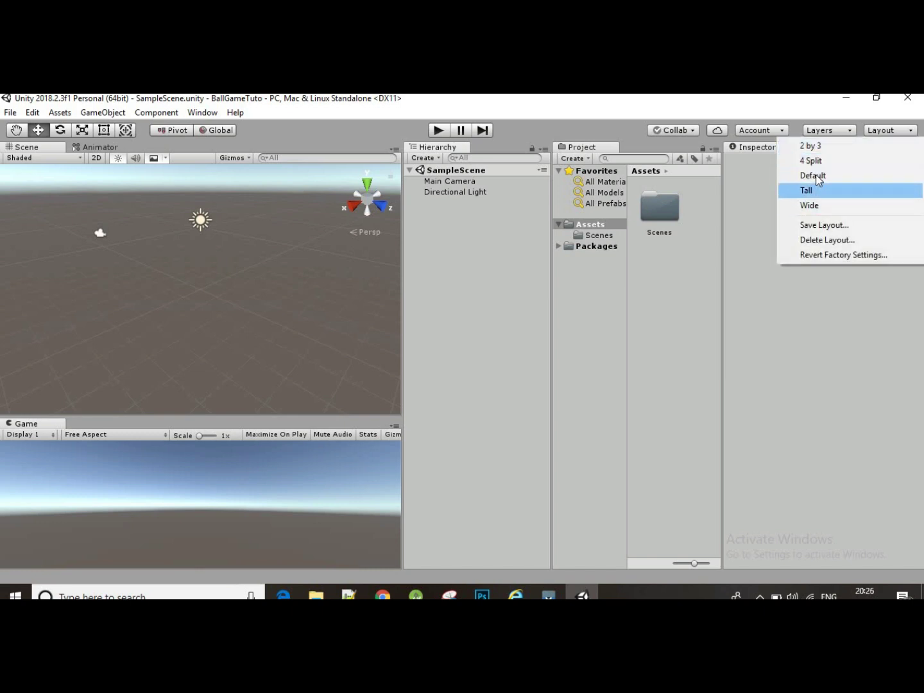
left_click(439, 296)
left_click(597, 228)
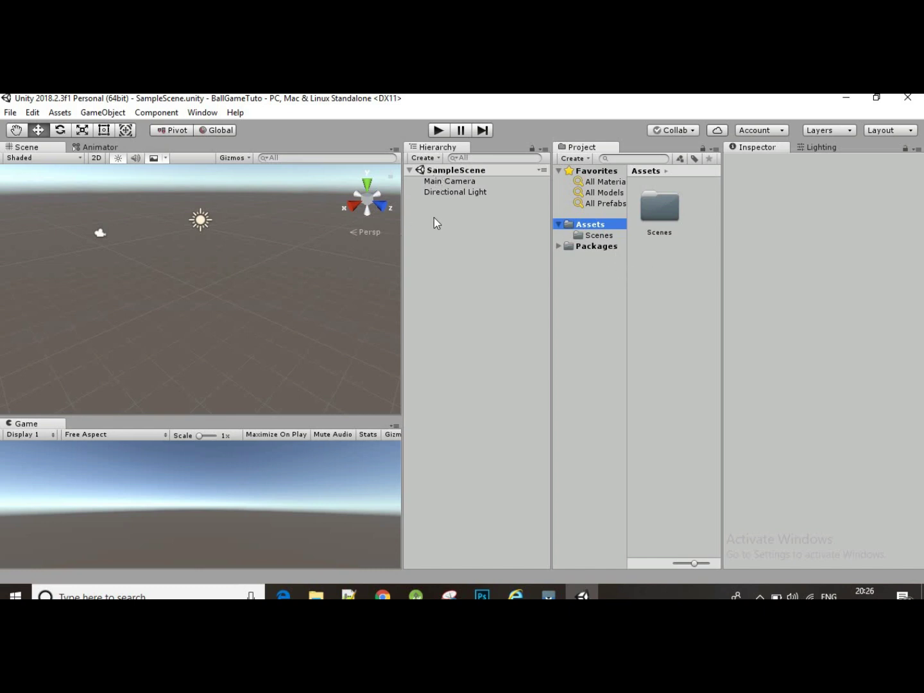
Select Main Camera in the Hierarchy to view its camera settings.
left_click(434, 219)
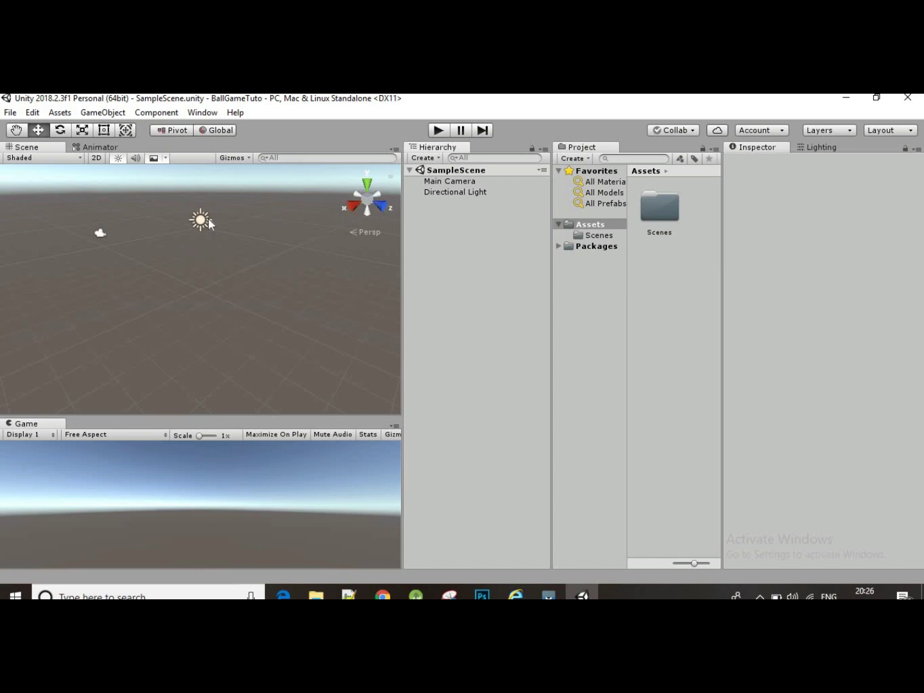
left_click(469, 184)
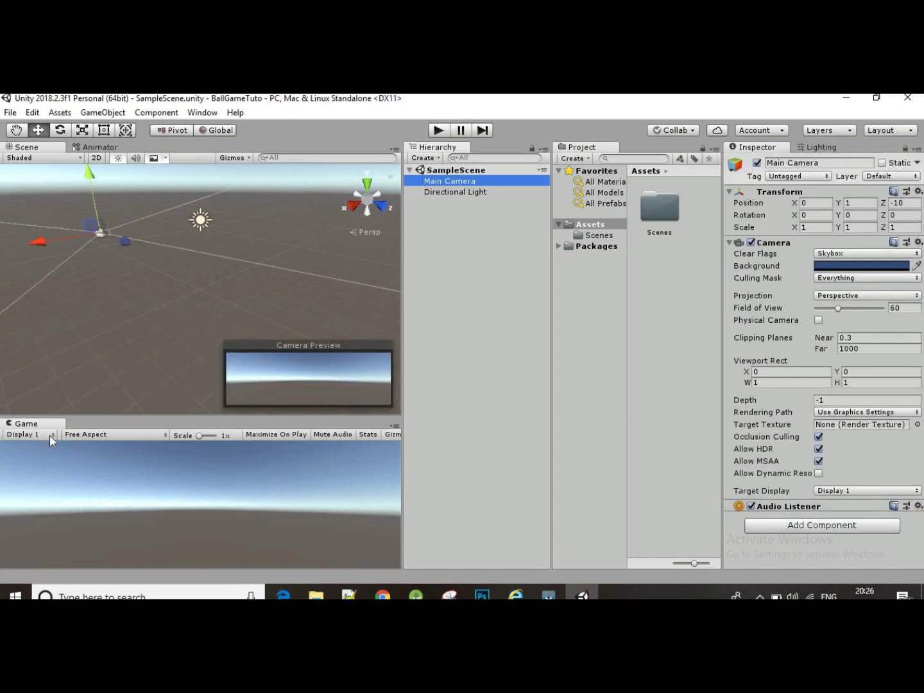
Set the Game view preview to the Android (800x1280) portrait resolution.
left_click(118, 440)
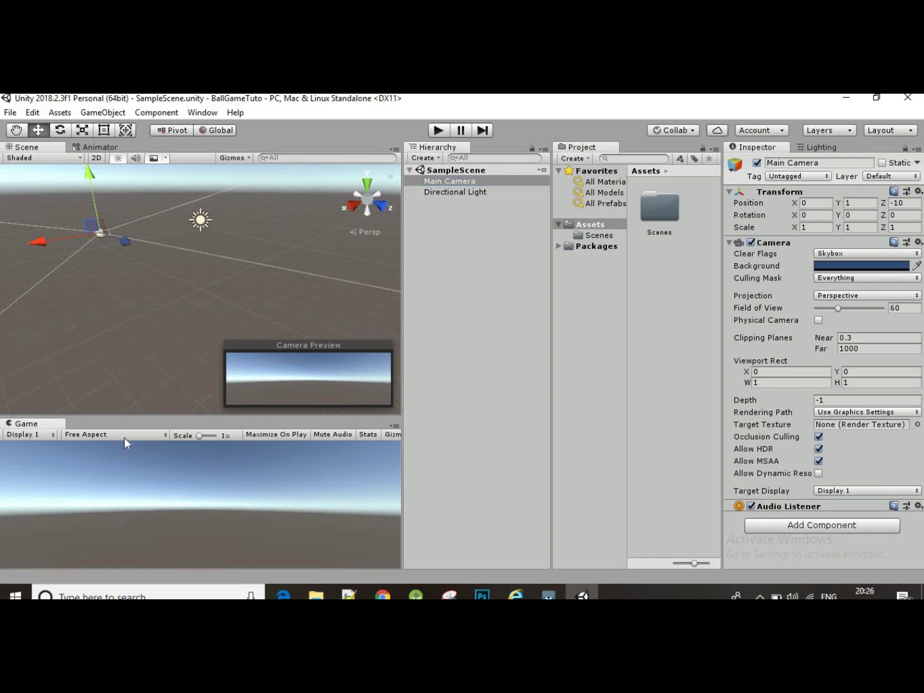
left_click(124, 437)
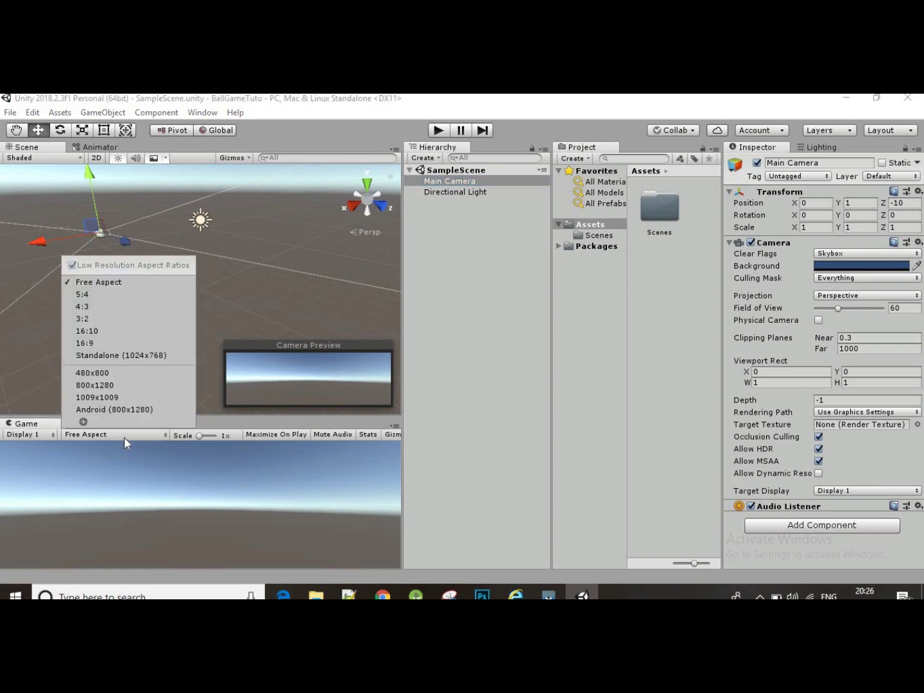
left_click(83, 422)
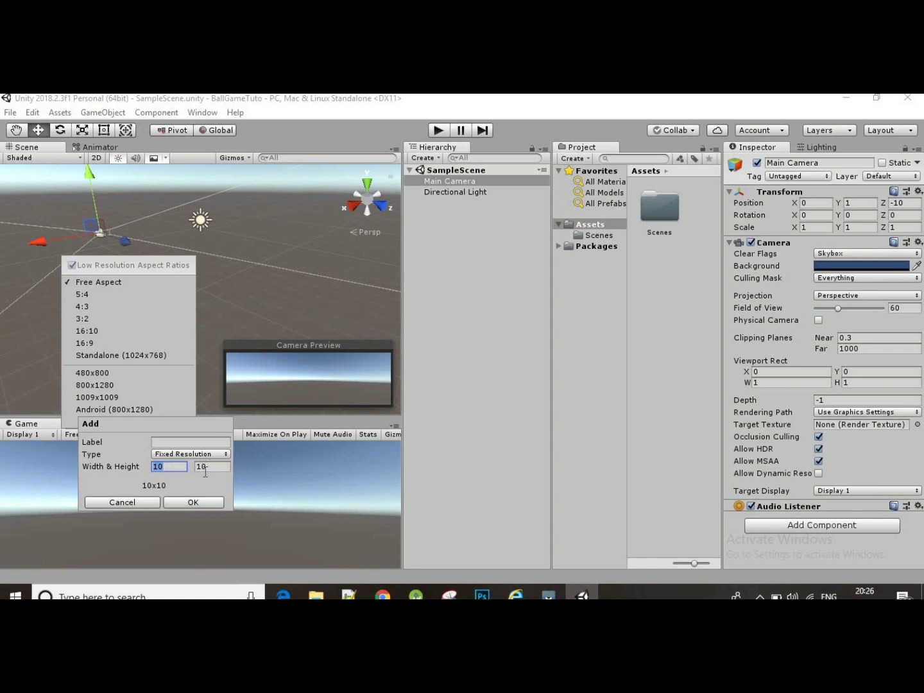
left_click(113, 409)
left_click(113, 408)
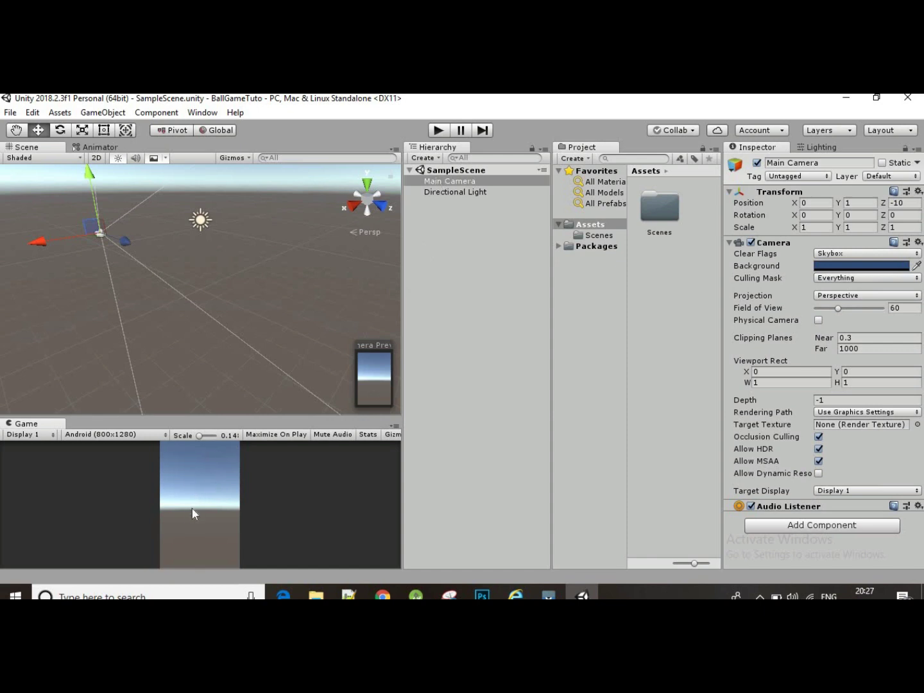
Select the Directional Light and toggle it off and on, leaving it enabled.
left_click(446, 194)
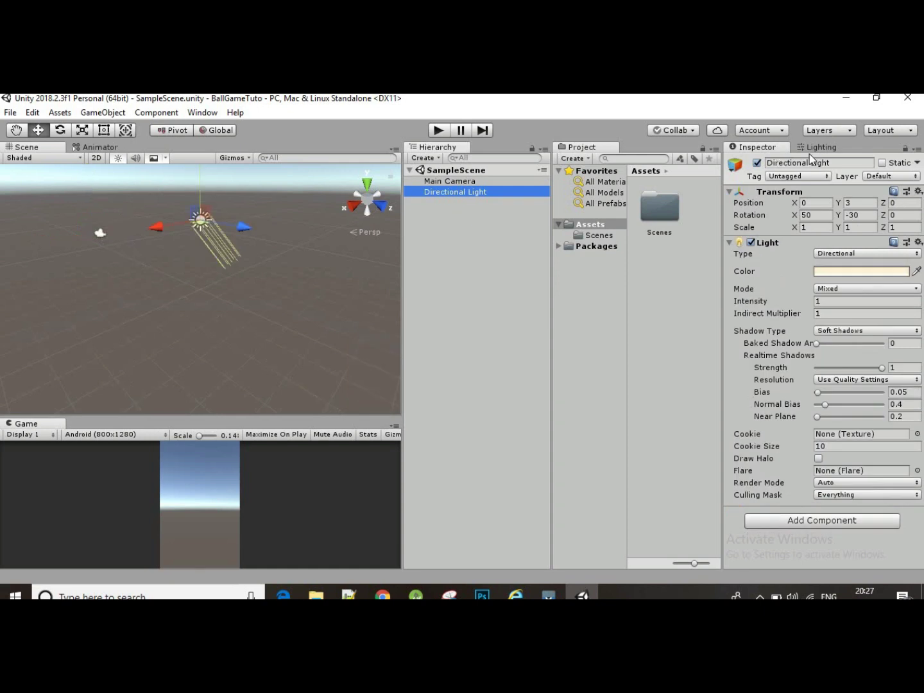
left_click(757, 164)
left_click(757, 163)
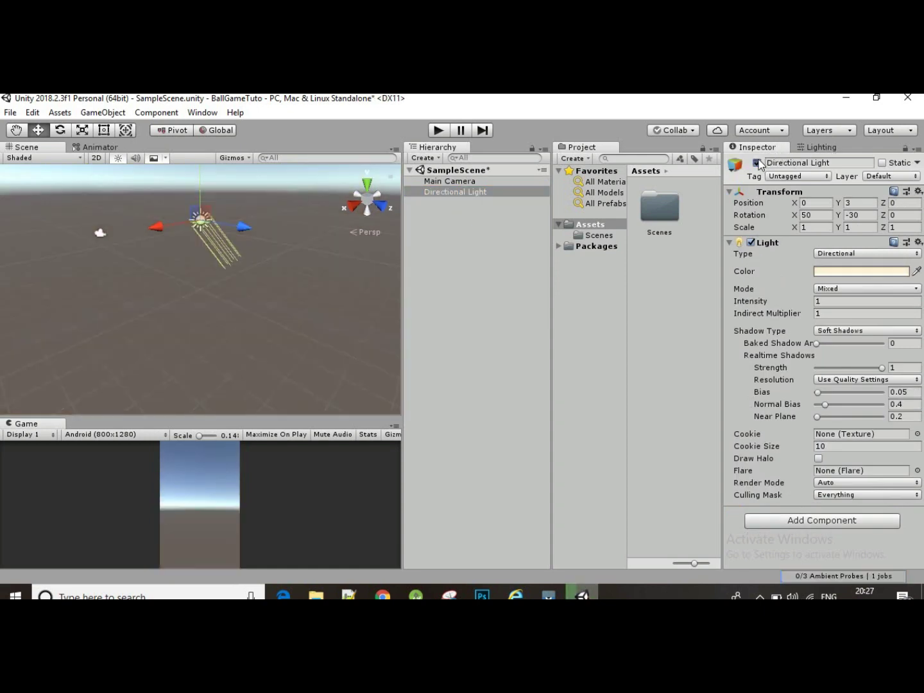
left_click(757, 162)
left_click(757, 163)
left_click(757, 163)
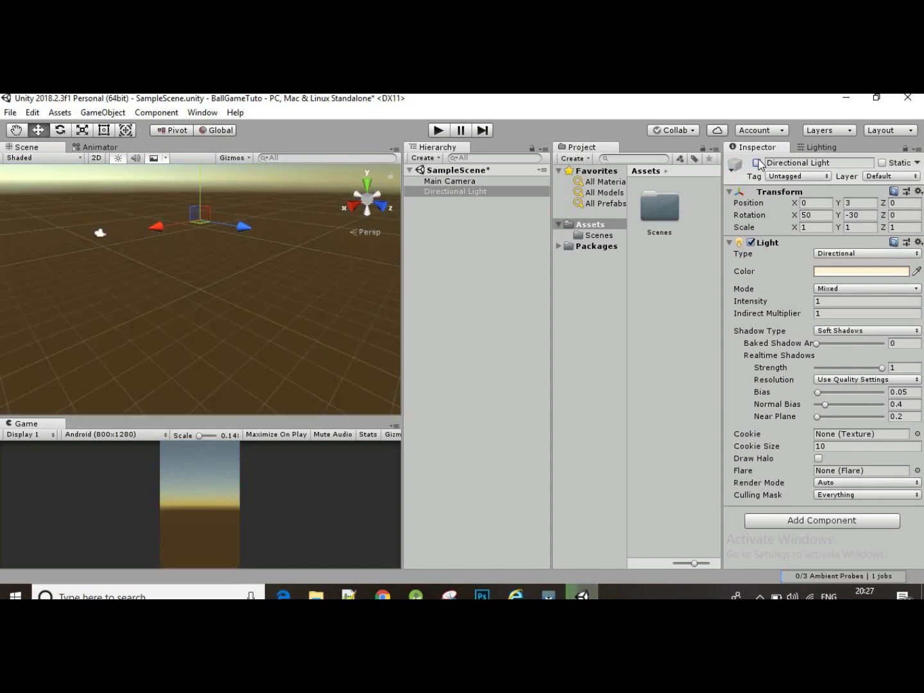
left_click(758, 163)
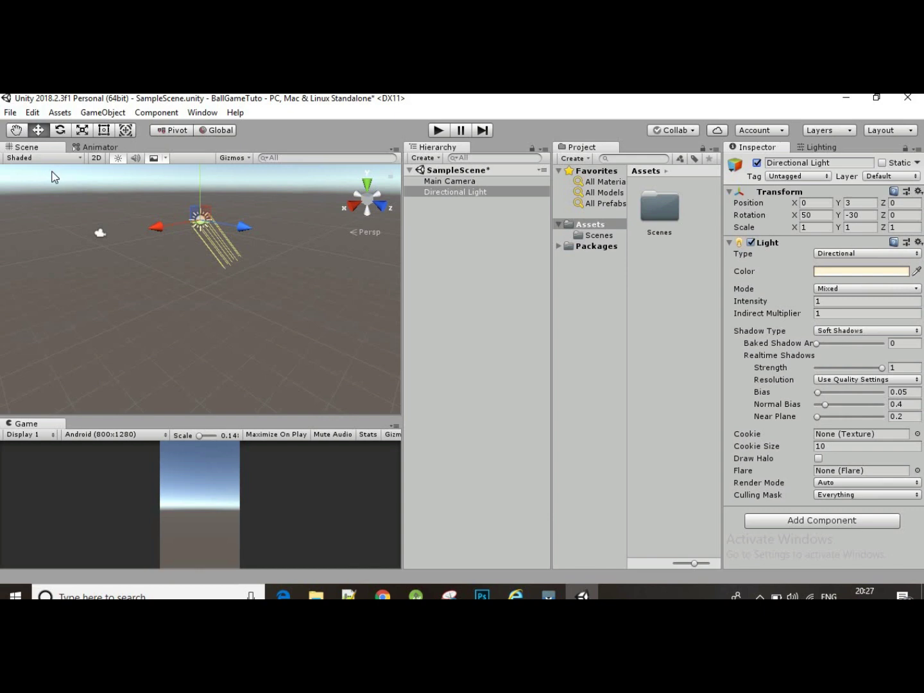
Switch the project's build platform to Android in Build Settings.
left_click(10, 116)
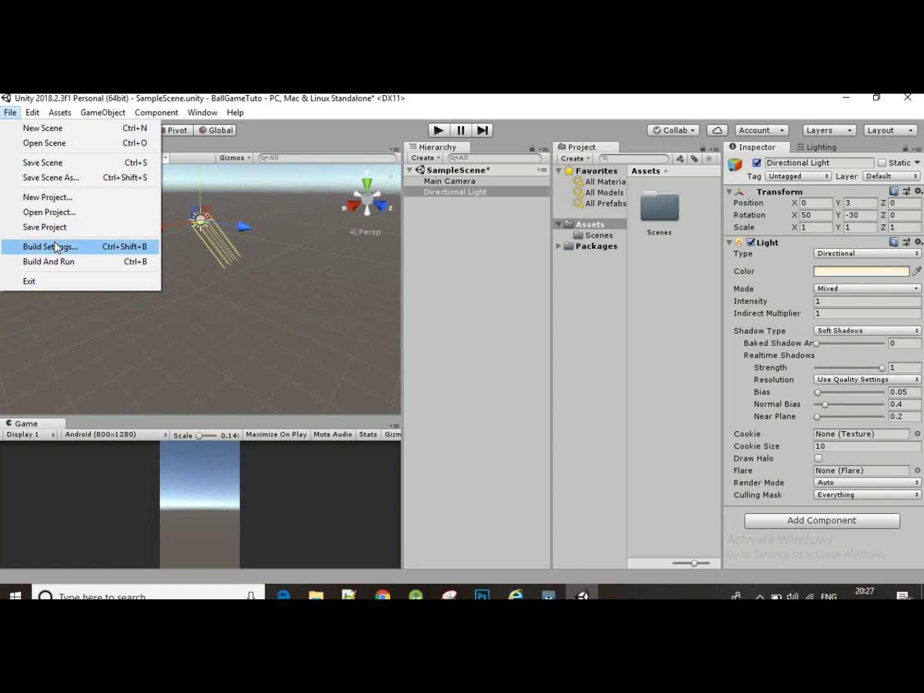
left_click(57, 246)
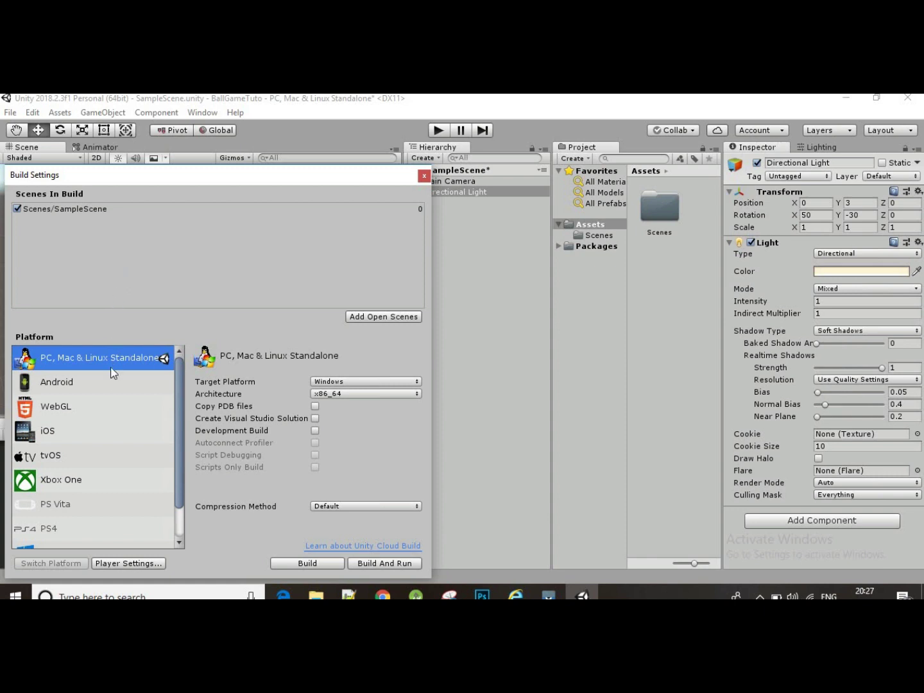
left_click(60, 383)
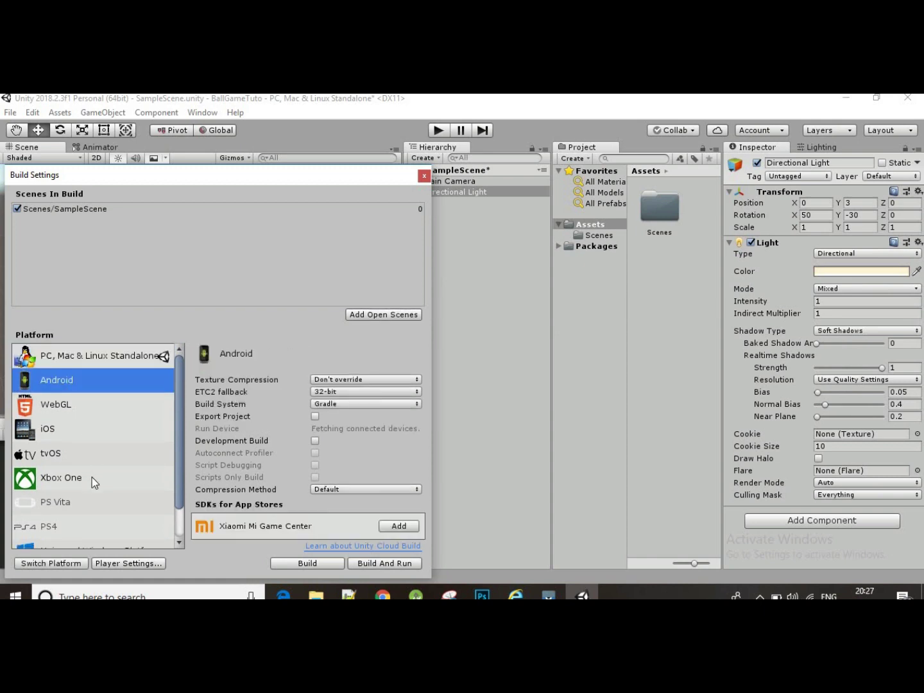
left_click(79, 560)
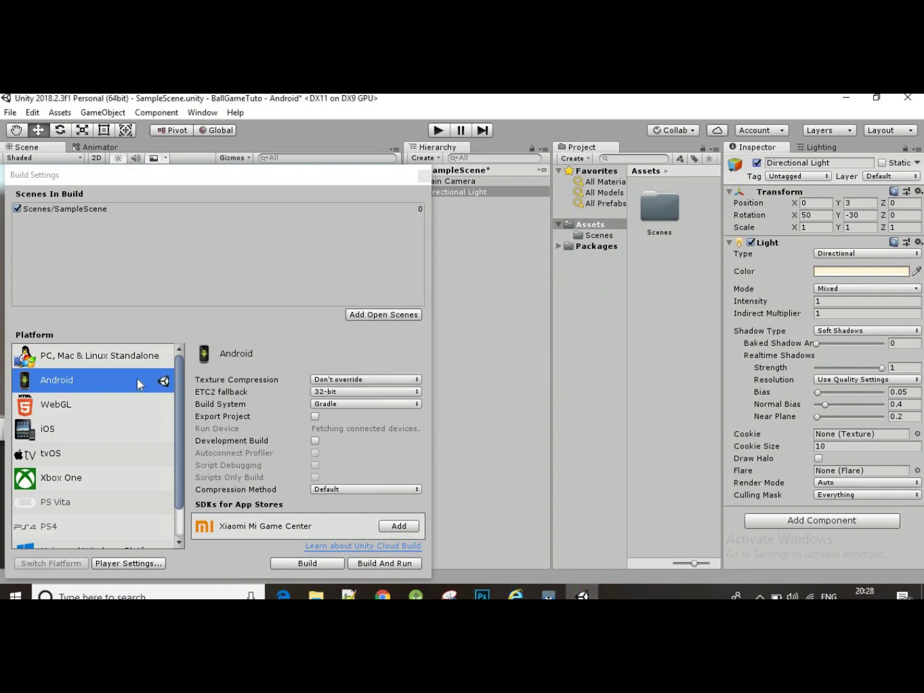
Reopen Build Settings and bring up the Android Player Settings.
left_click(424, 179)
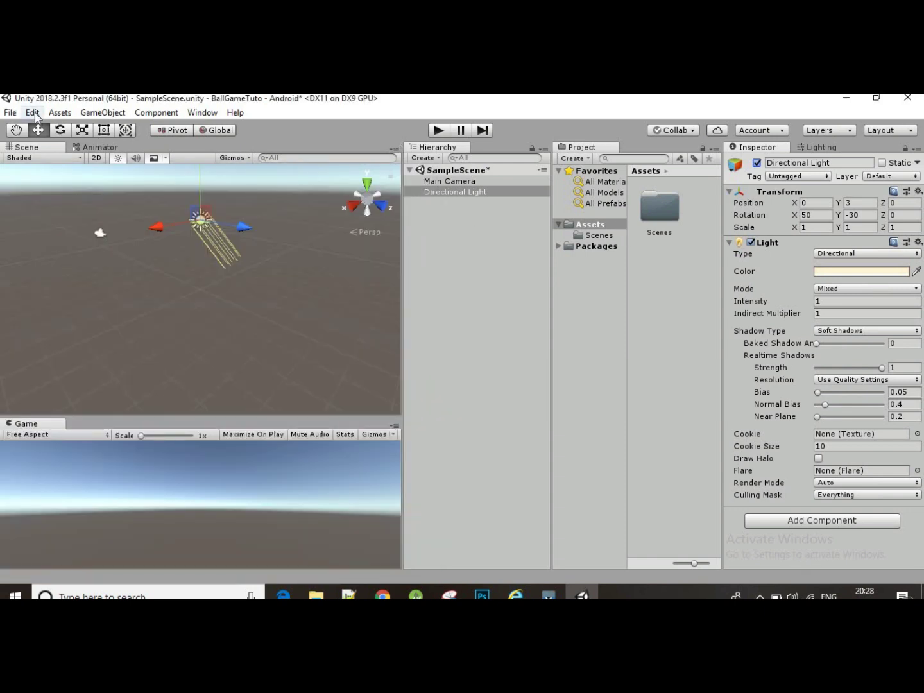
left_click(10, 113)
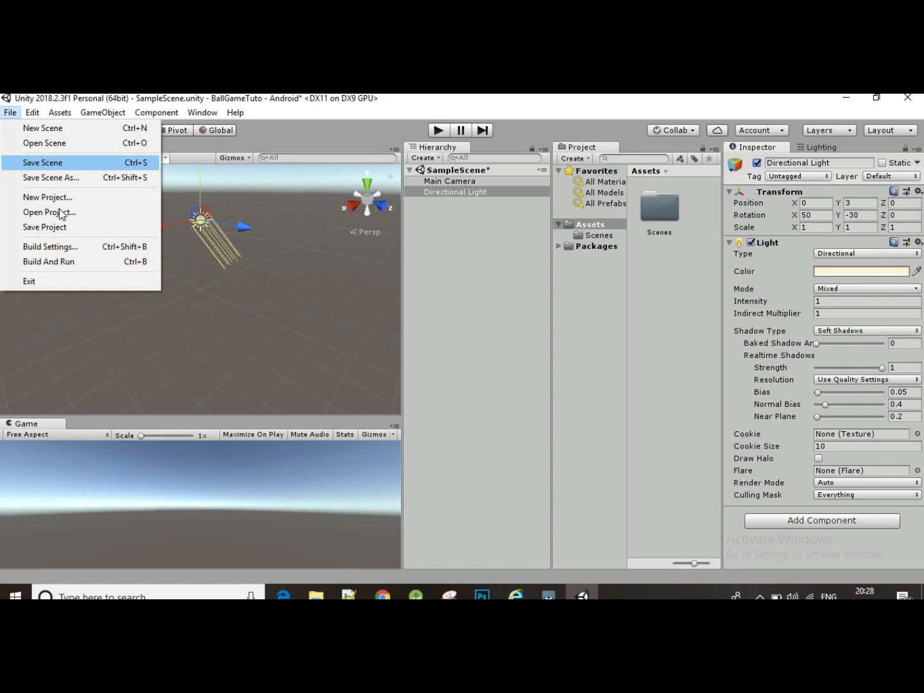
left_click(55, 250)
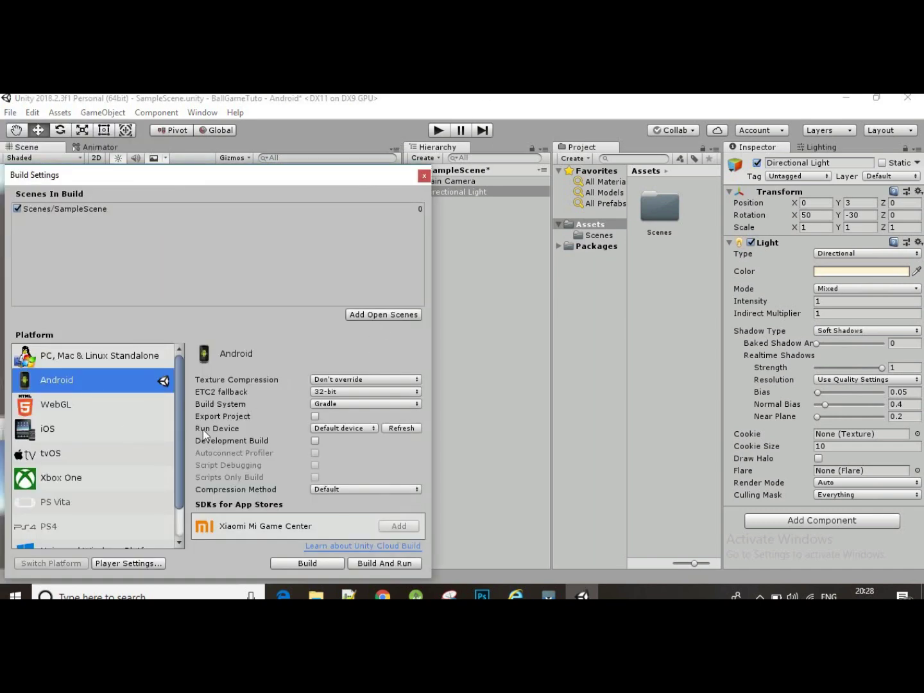
left_click(131, 563)
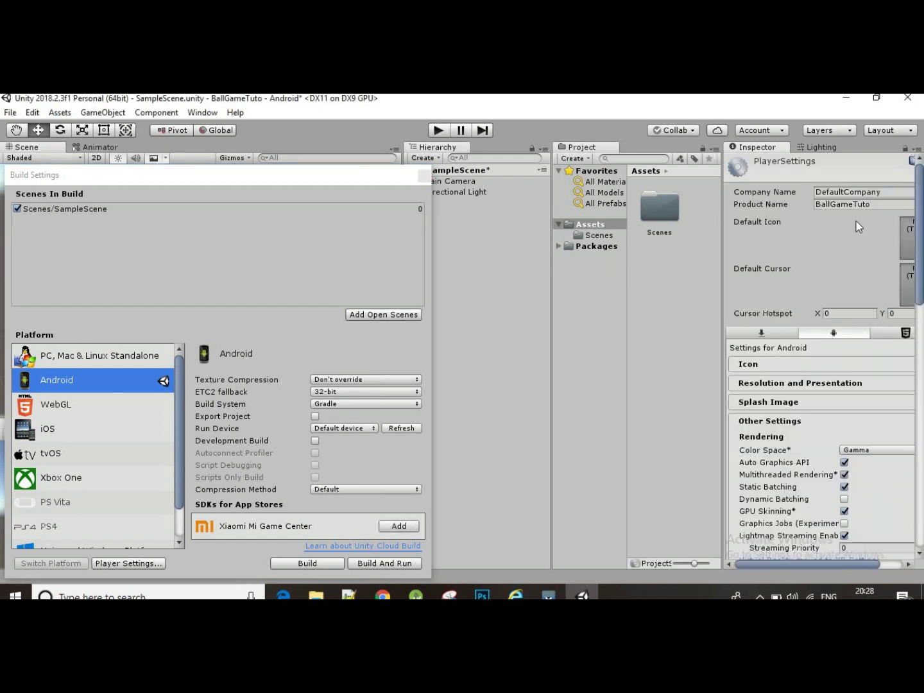
Change the Company Name to nestedmango, correcting the typo.
left_click(892, 191)
key("BackSpace")
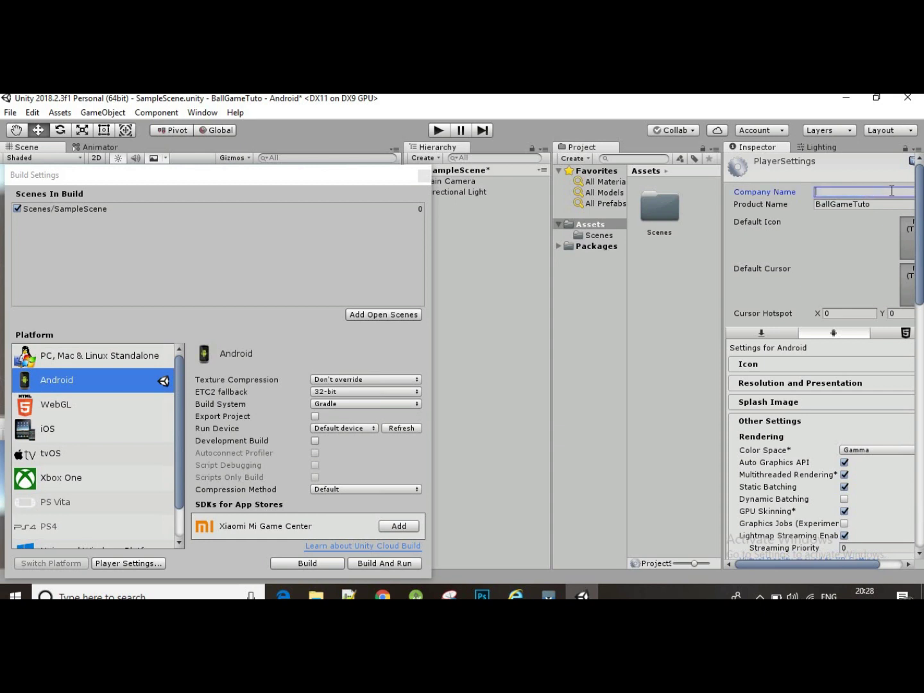
type("nested")
type("man")
type("fg")
key("BackSpace")
key("BackSpace")
type("go")
Bring the Identification section with Package Name into view and widen the Inspector panel.
scroll(824, 391, "down", 1)
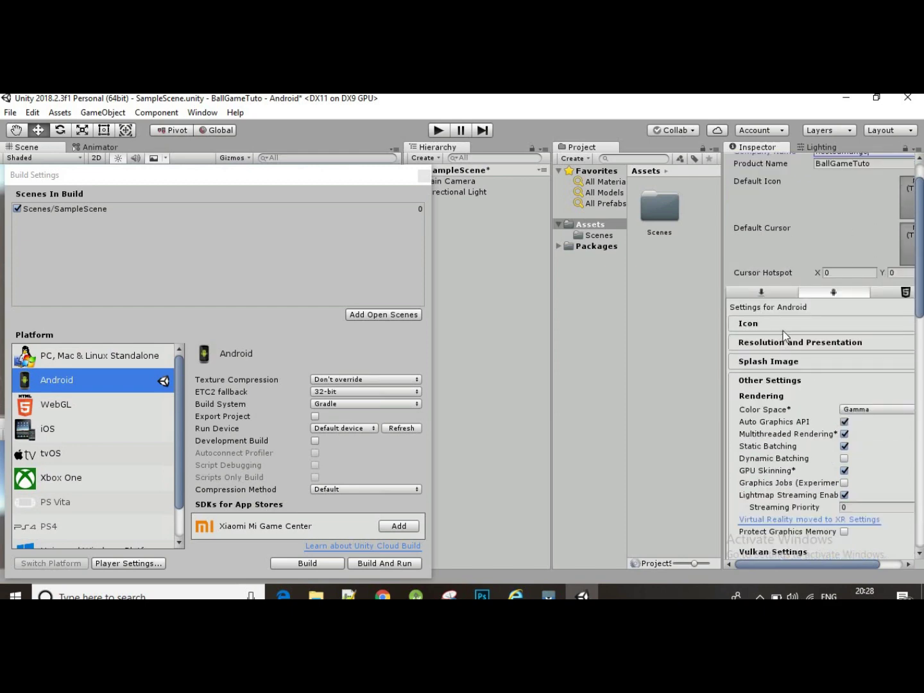
scroll(784, 333, "down", 2)
scroll(782, 331, "down", 3)
scroll(776, 326, "up", 5)
scroll(782, 346, "down", 1)
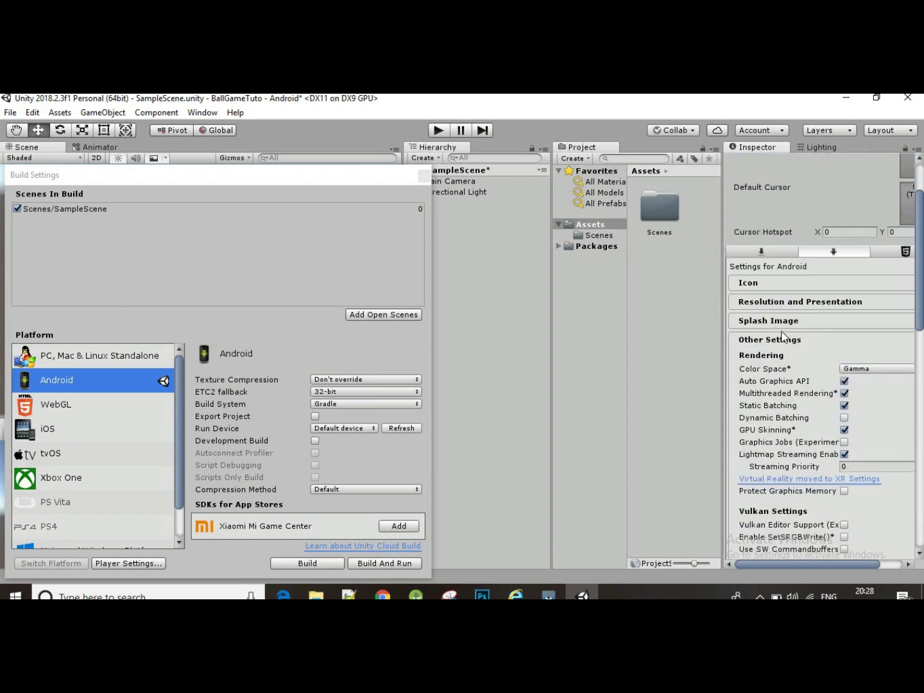
scroll(789, 320, "down", 1)
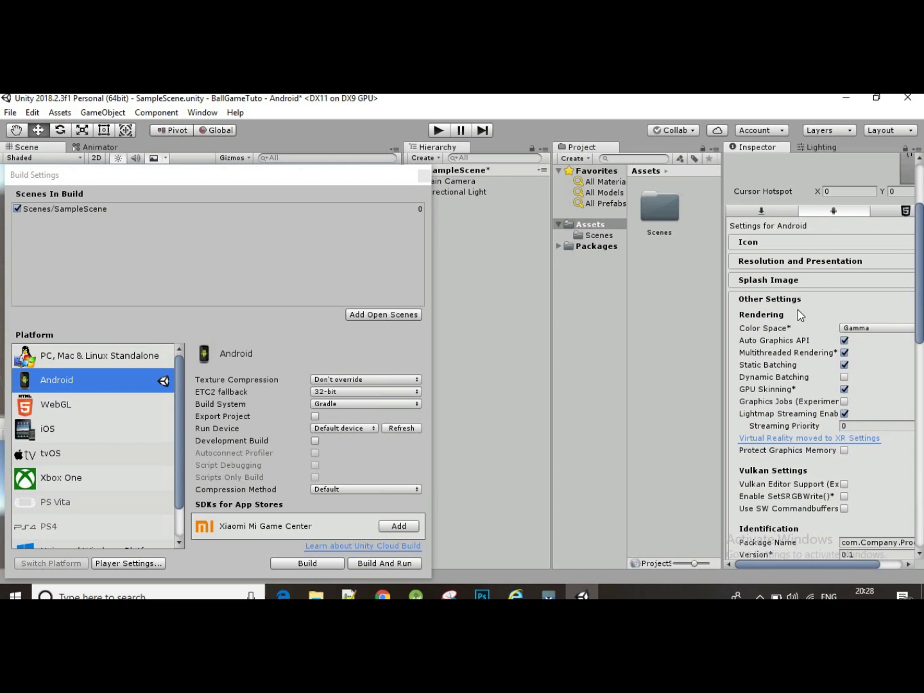
scroll(798, 309, "down", 3)
left_click_drag(719, 394, 621, 425)
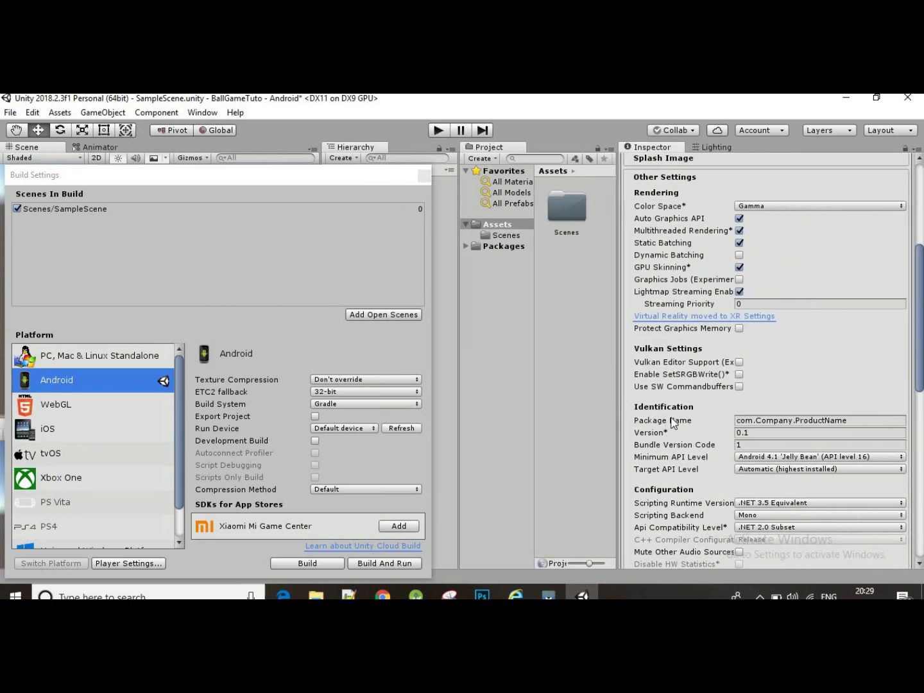
left_click(756, 422)
left_click(849, 418)
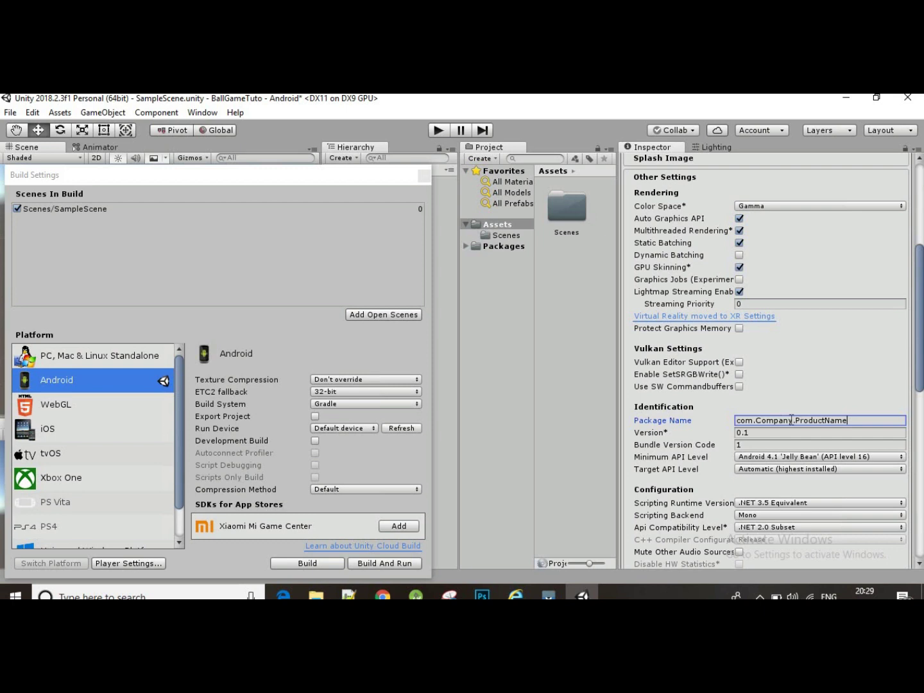
left_click(764, 436)
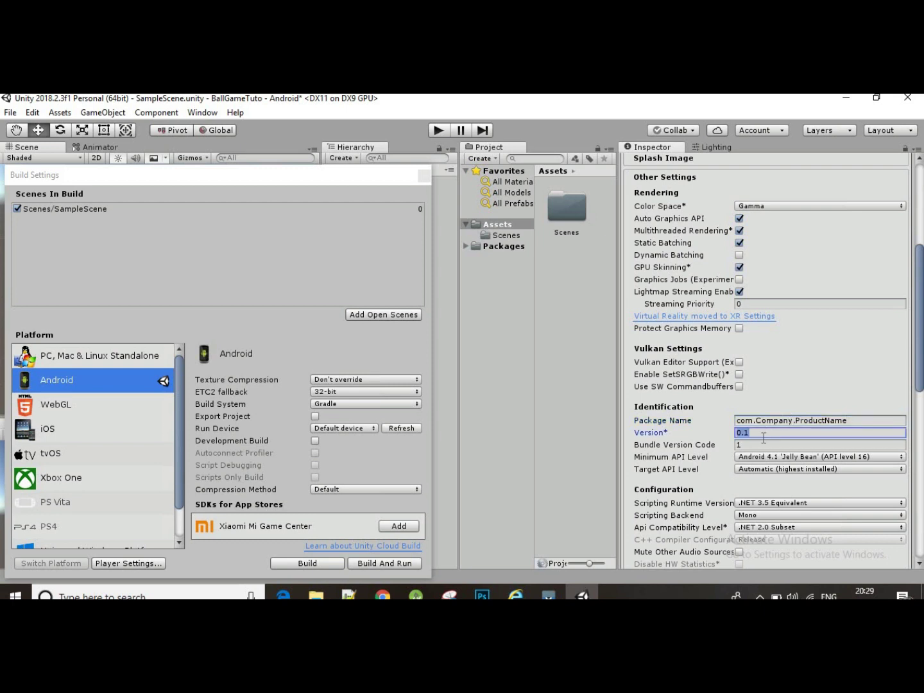
left_click(761, 442)
left_click(759, 435)
left_click(764, 441)
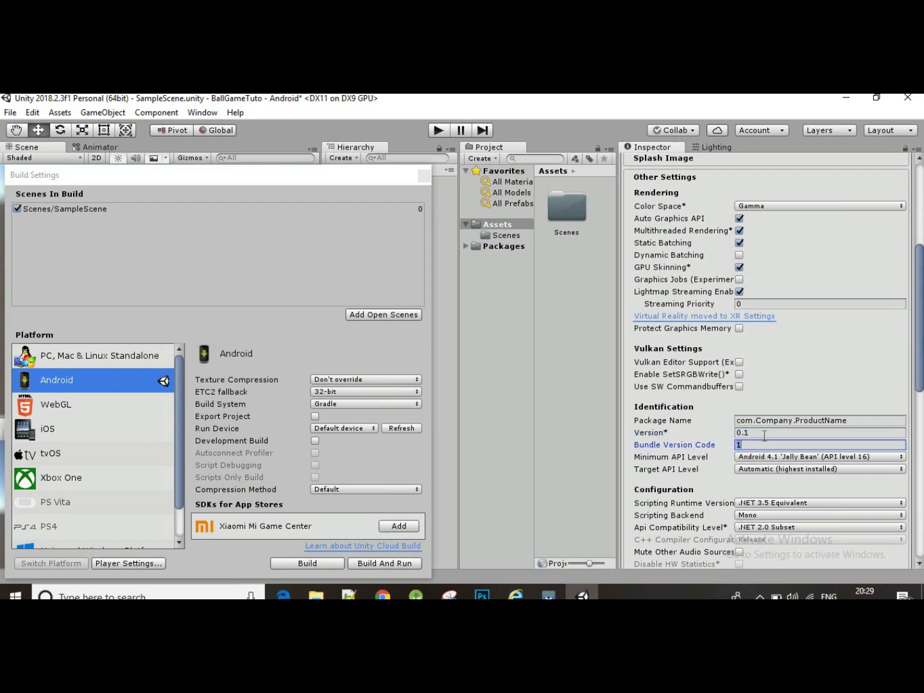
left_click(767, 434)
left_click(768, 444)
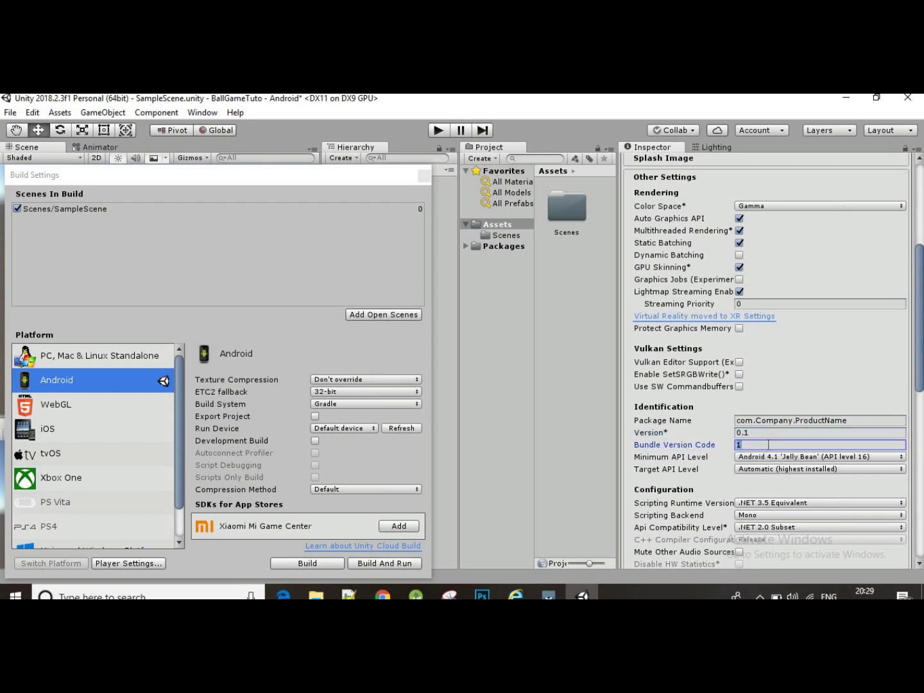
left_click(766, 434)
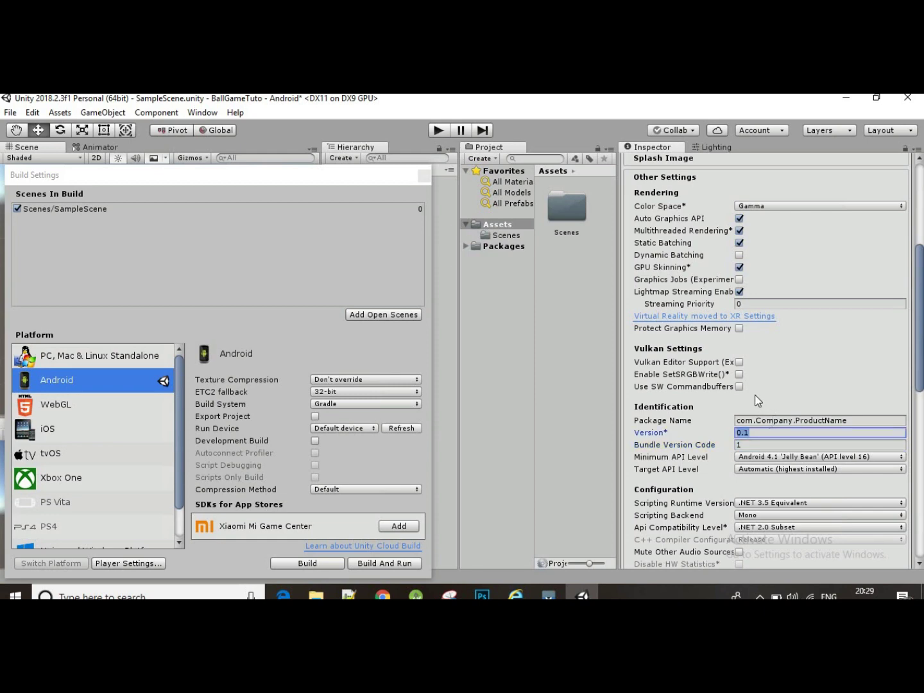
scroll(762, 379, "up", 1)
scroll(762, 375, "down", 2)
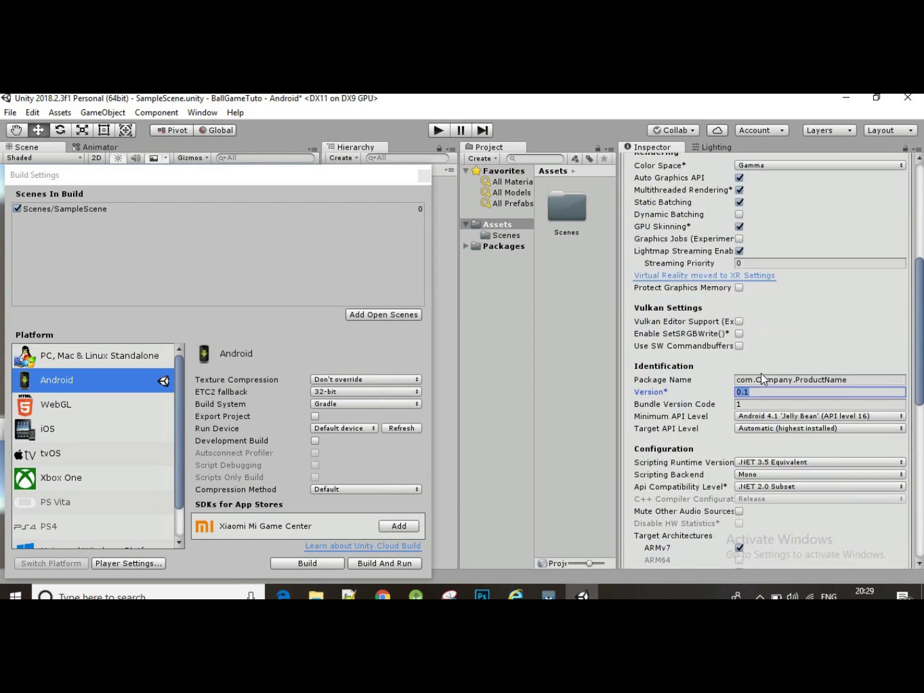
scroll(762, 376, "up", 4)
scroll(760, 374, "up", 2)
scroll(761, 375, "up", 1)
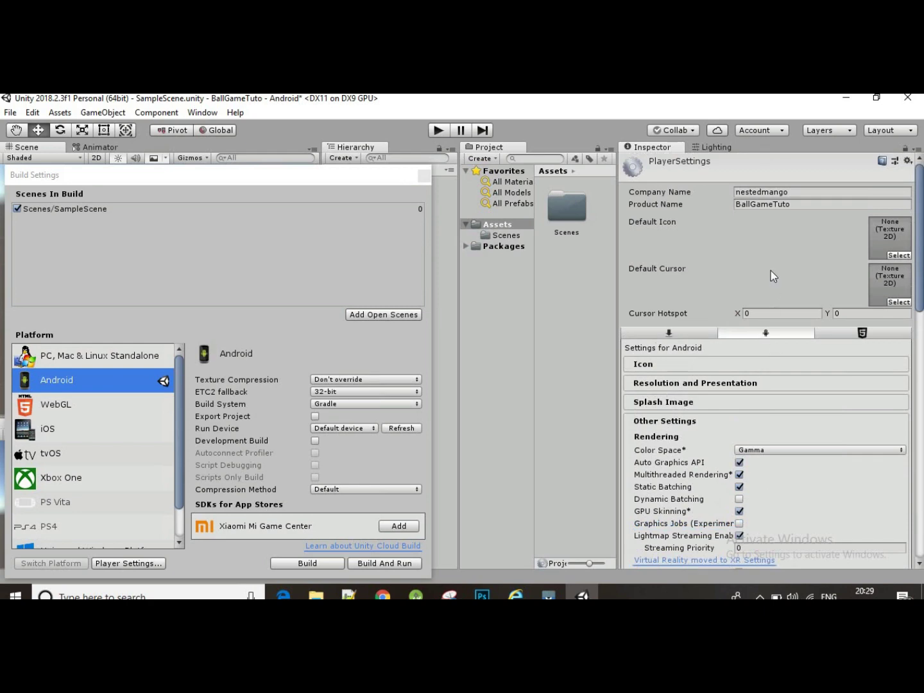
scroll(771, 270, "down", 5)
left_click(776, 389)
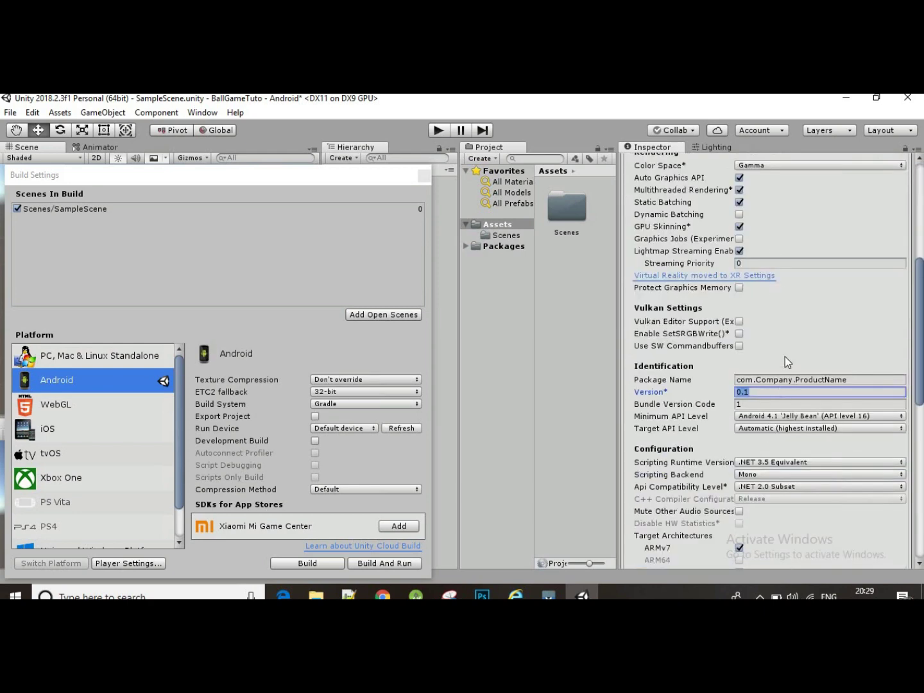
scroll(781, 282, "up", 6)
scroll(785, 286, "up", 1)
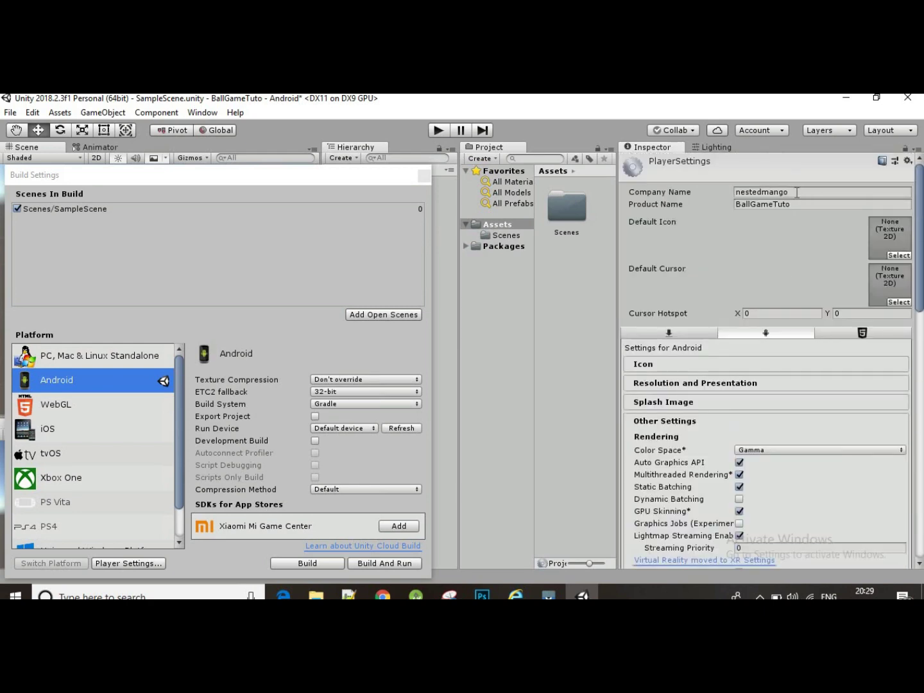
left_click(796, 191)
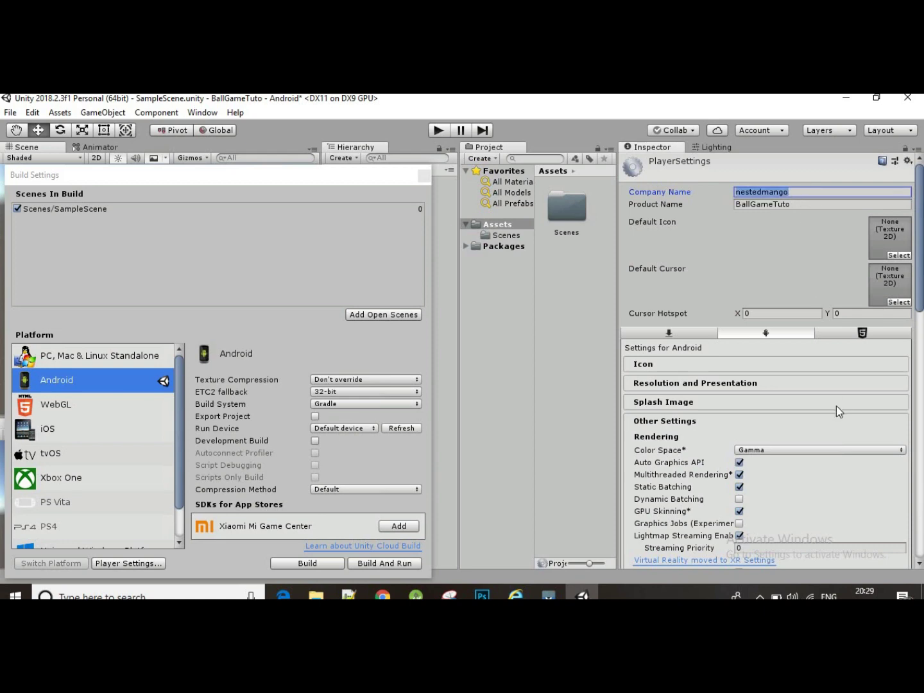
scroll(836, 405, "down", 6)
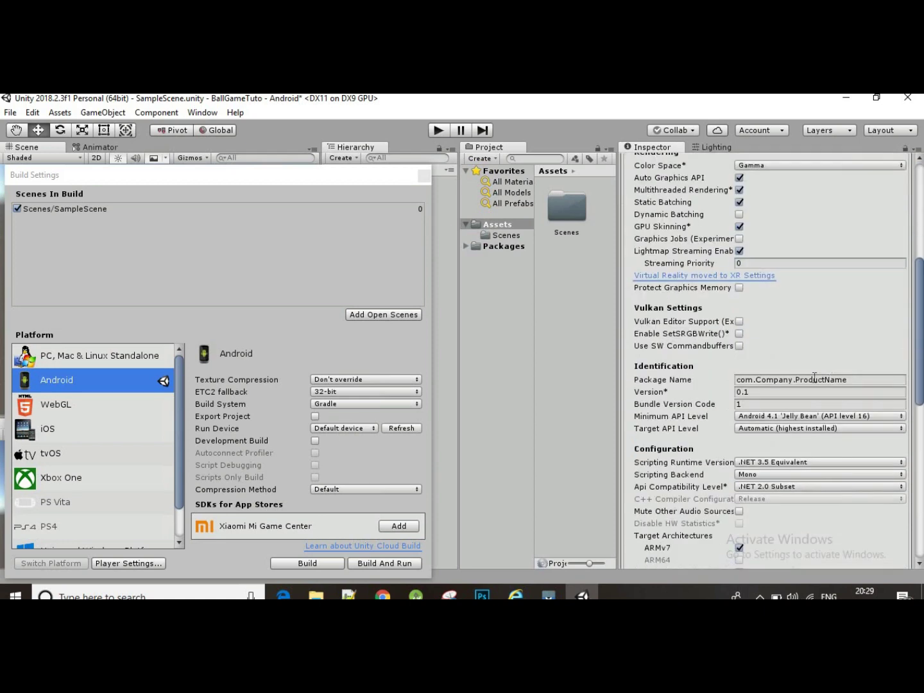
Replace 'Company' in the Package Name with nestedmango.
left_click(759, 385)
left_click_drag(755, 379, 792, 378)
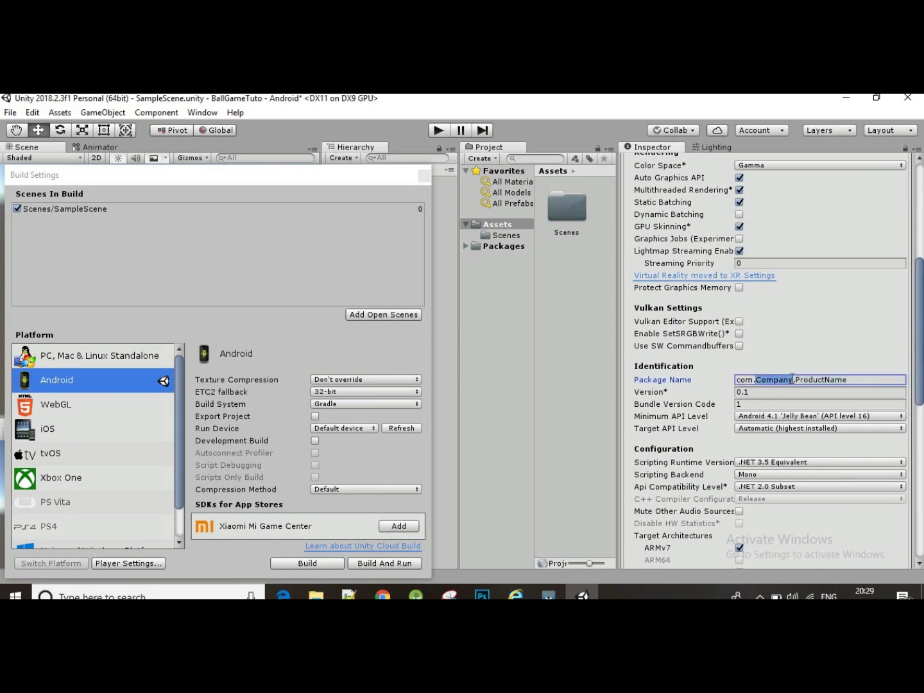
type("nestedmango")
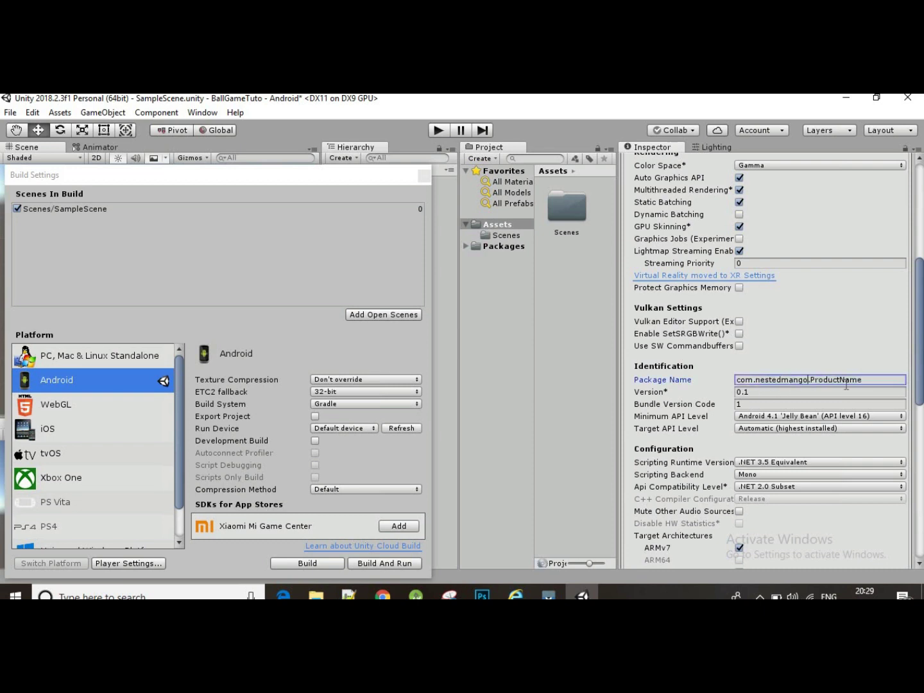
Copy the product name BallGameTuto and paste it over 'ProductName' in the Package Name.
scroll(847, 333, "up", 3)
scroll(828, 295, "up", 2)
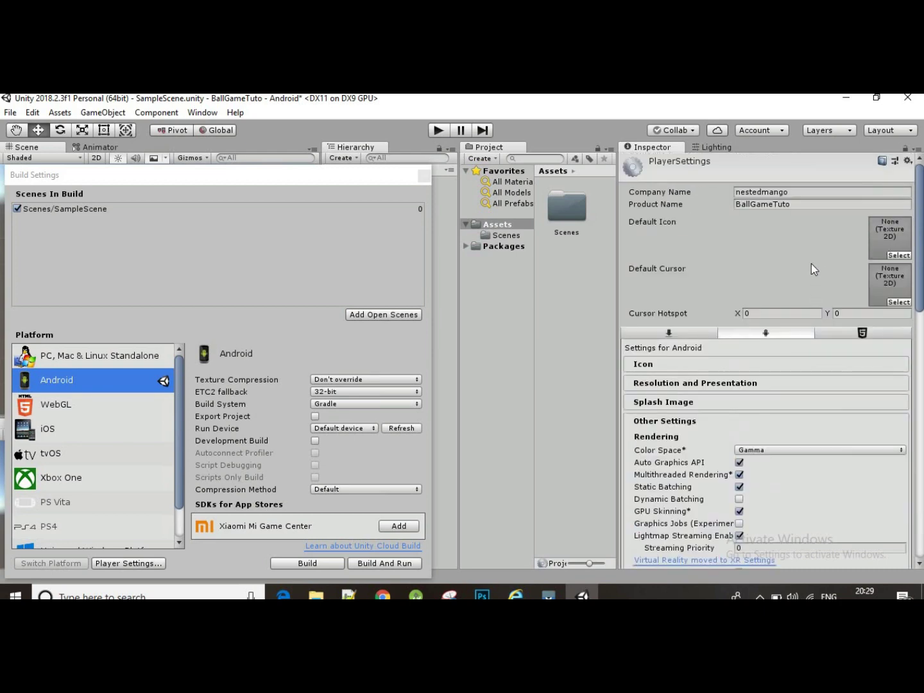
left_click(812, 205)
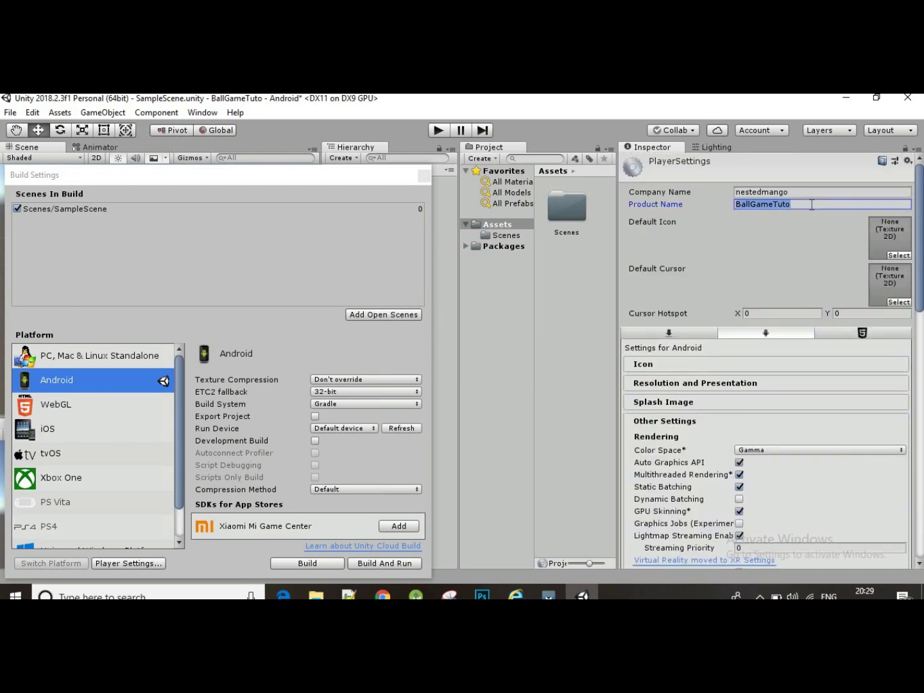
scroll(869, 378, "down", 8)
scroll(866, 385, "down", 4)
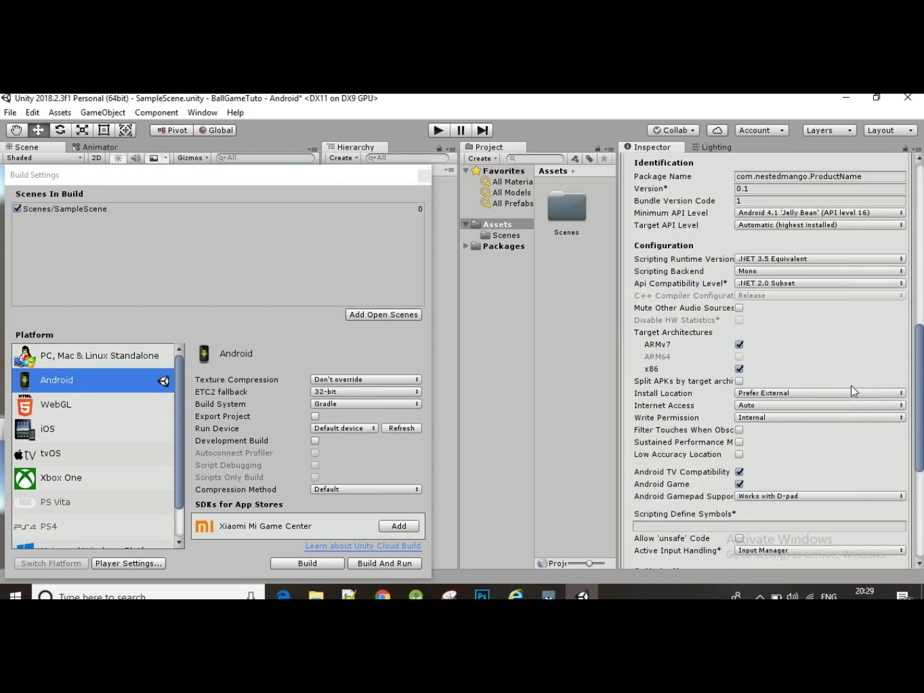
scroll(854, 391, "up", 3)
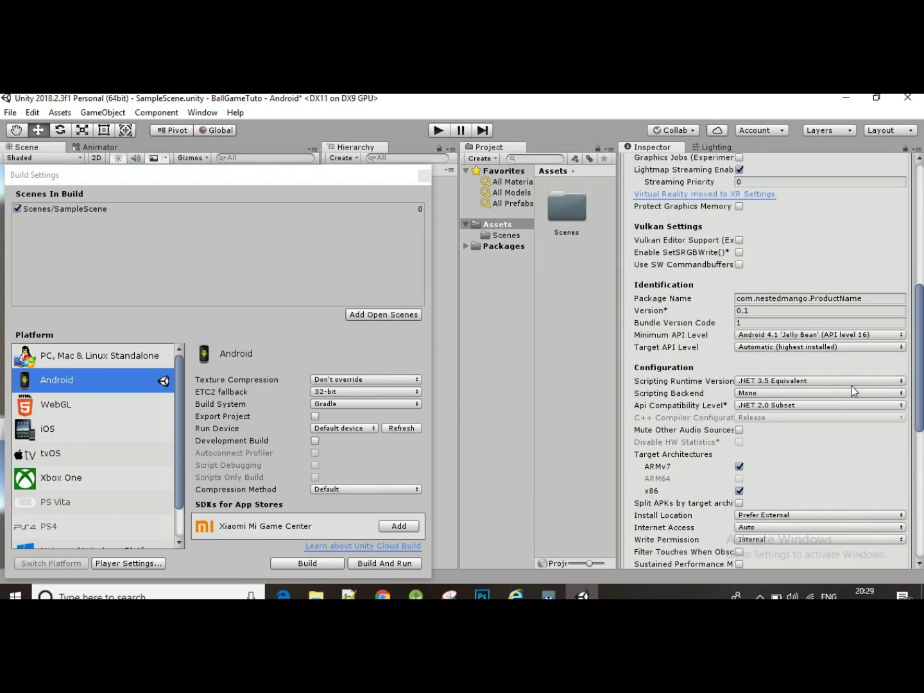
left_click(812, 299)
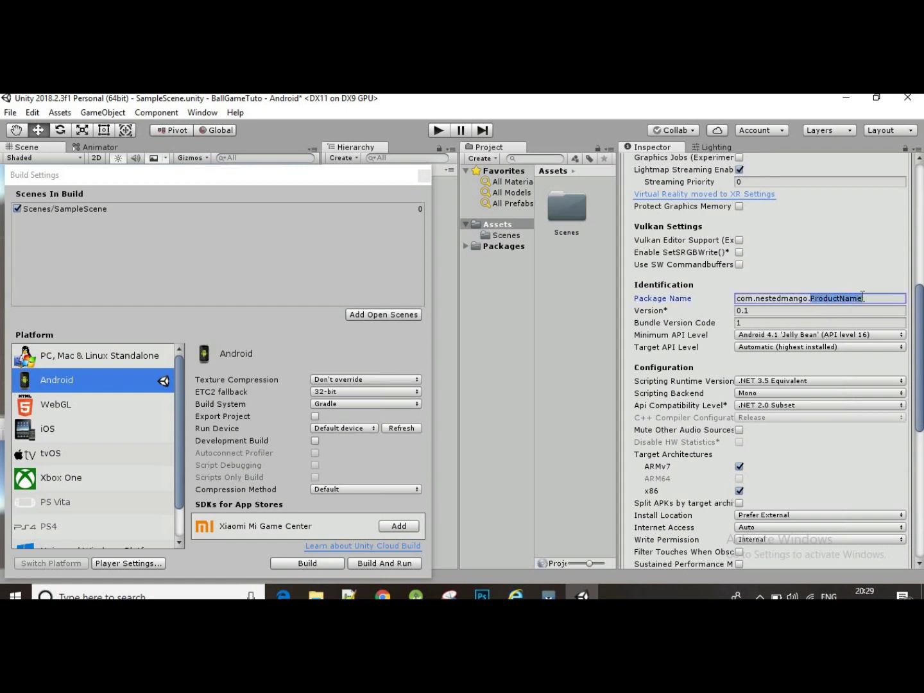
type("BallGameTuto")
scroll(784, 374, "down", 5)
scroll(784, 373, "down", 1)
scroll(784, 372, "down", 3)
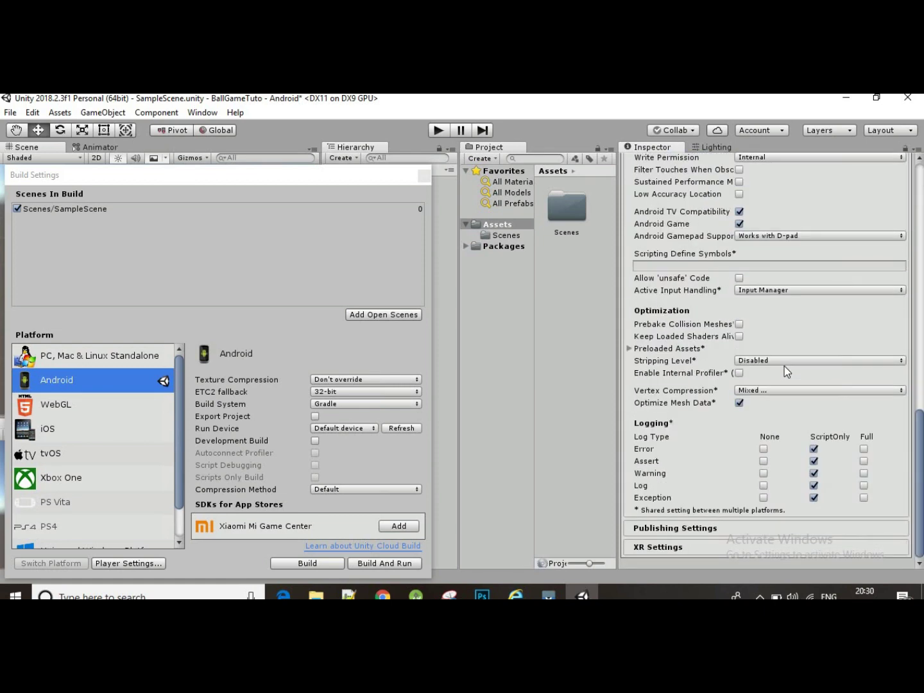
scroll(784, 367, "up", 5)
scroll(784, 366, "down", 5)
scroll(784, 367, "up", 3)
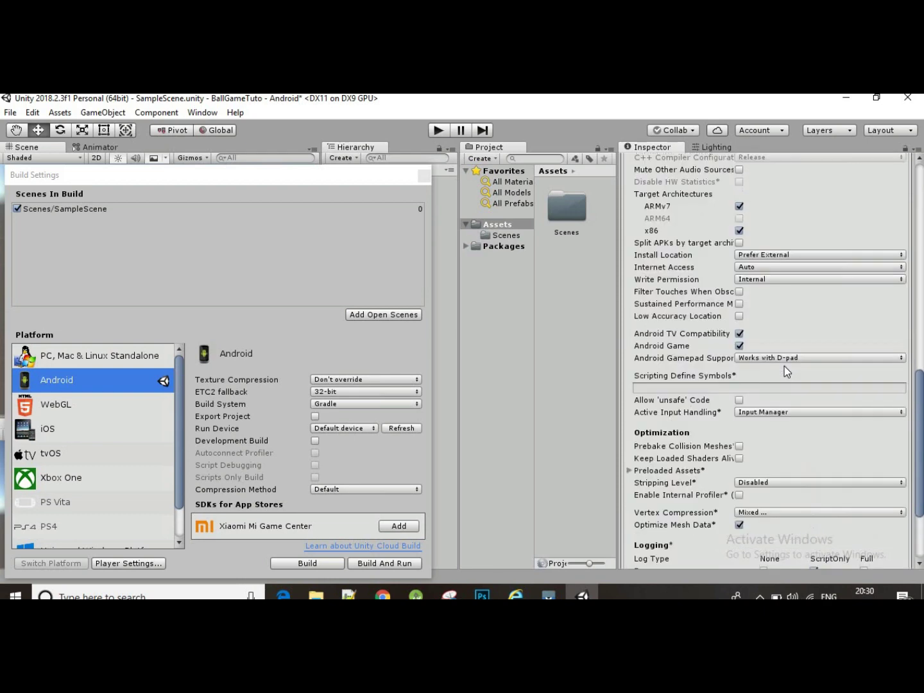
scroll(784, 366, "up", 4)
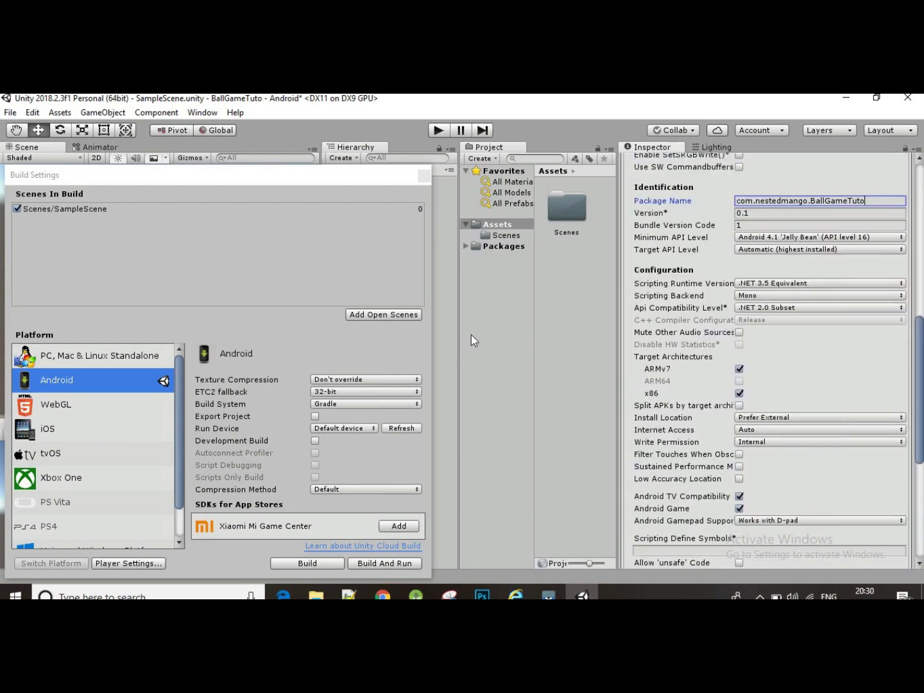